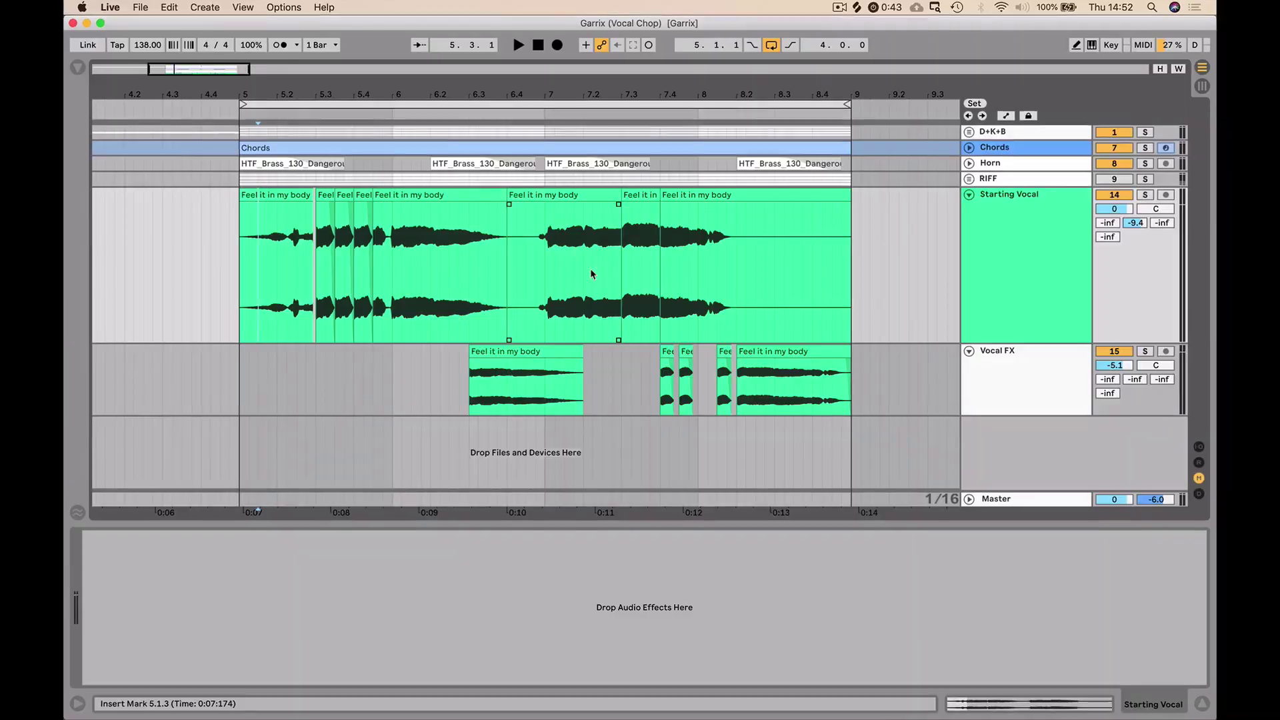
scroll(522, 266, "up", 2)
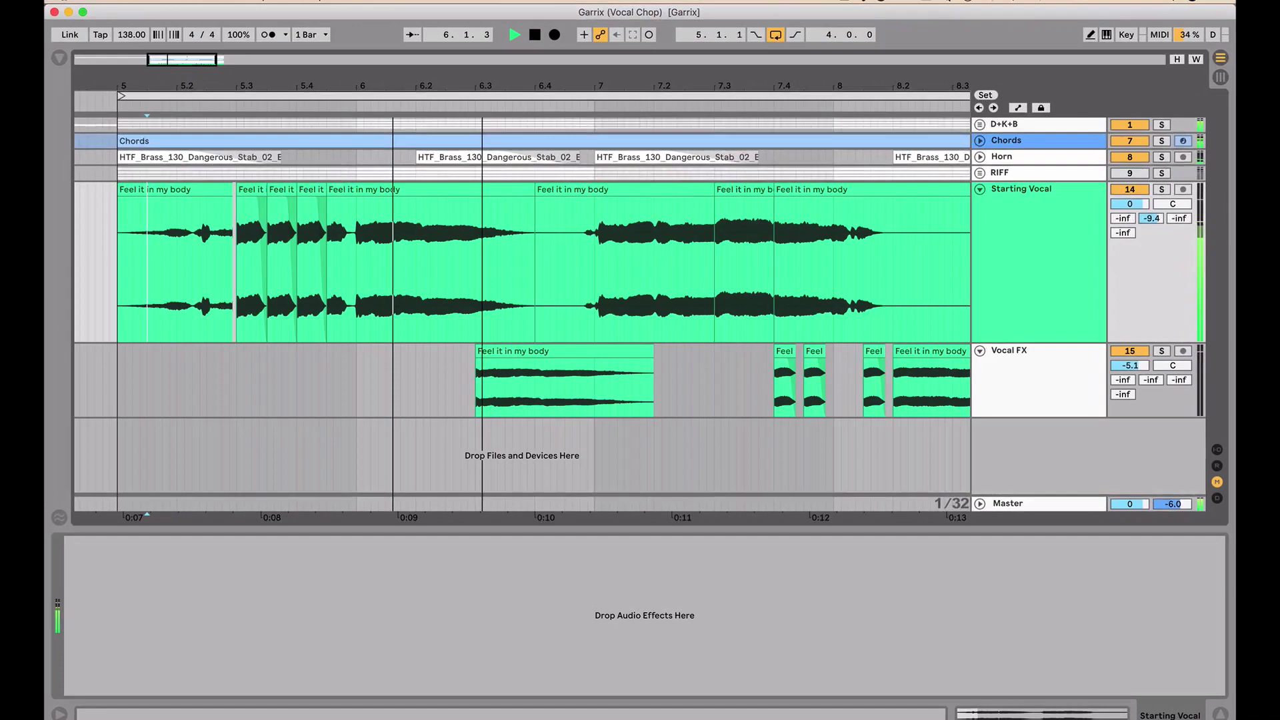
scroll(522, 267, "right", 2)
scroll(522, 267, "down", 3)
left_click_drag(349, 77, 455, 77)
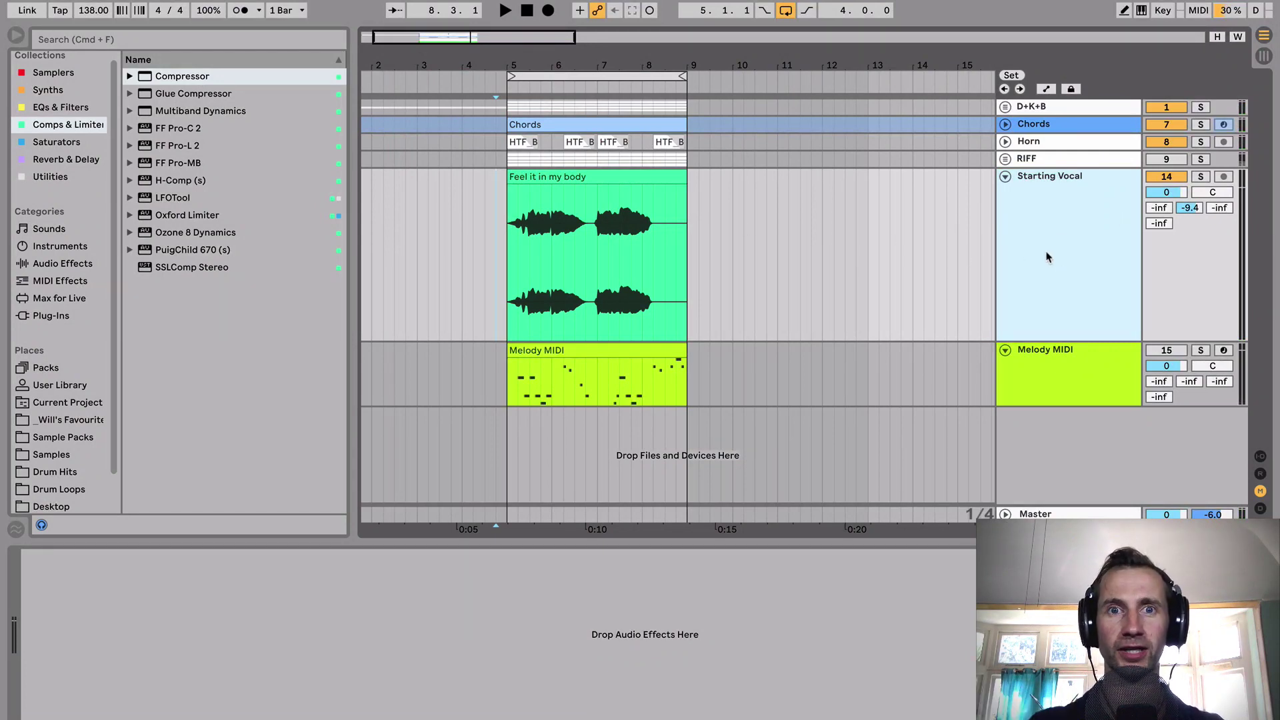
Step: Insert an audio track directly below the Starting Vocal track
key("super+t")
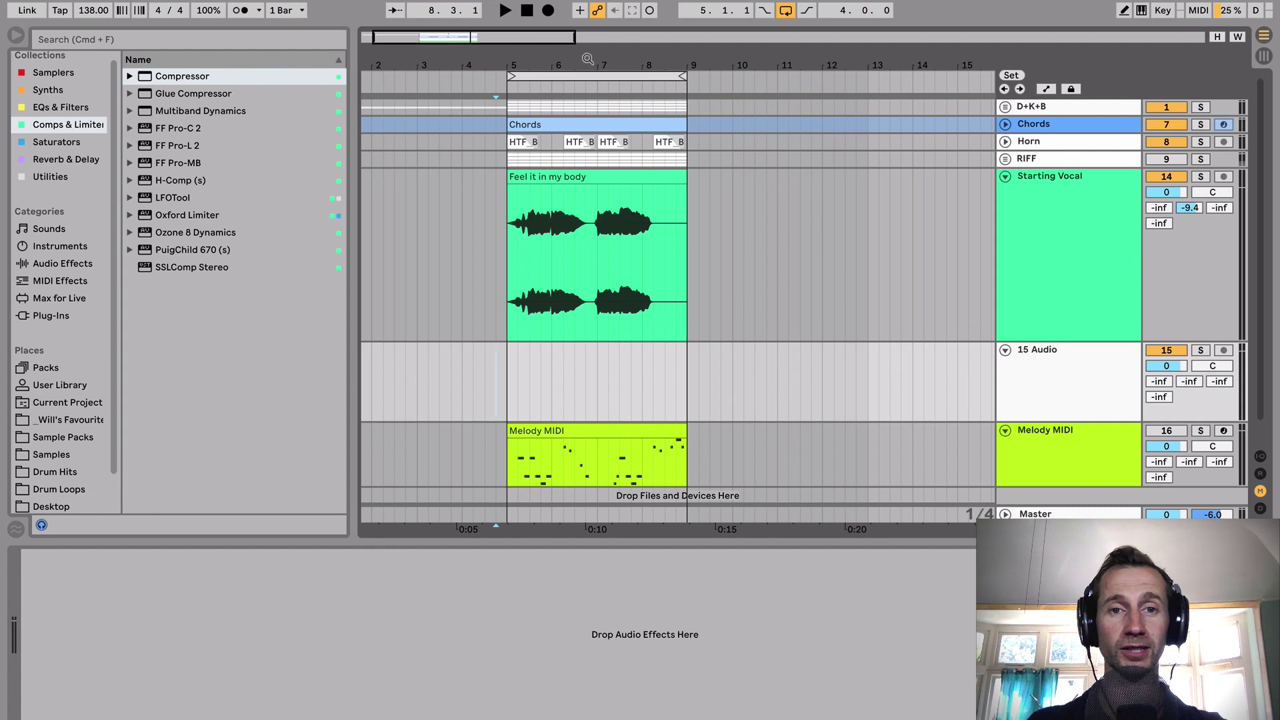
left_click_drag(588, 59, 715, 63)
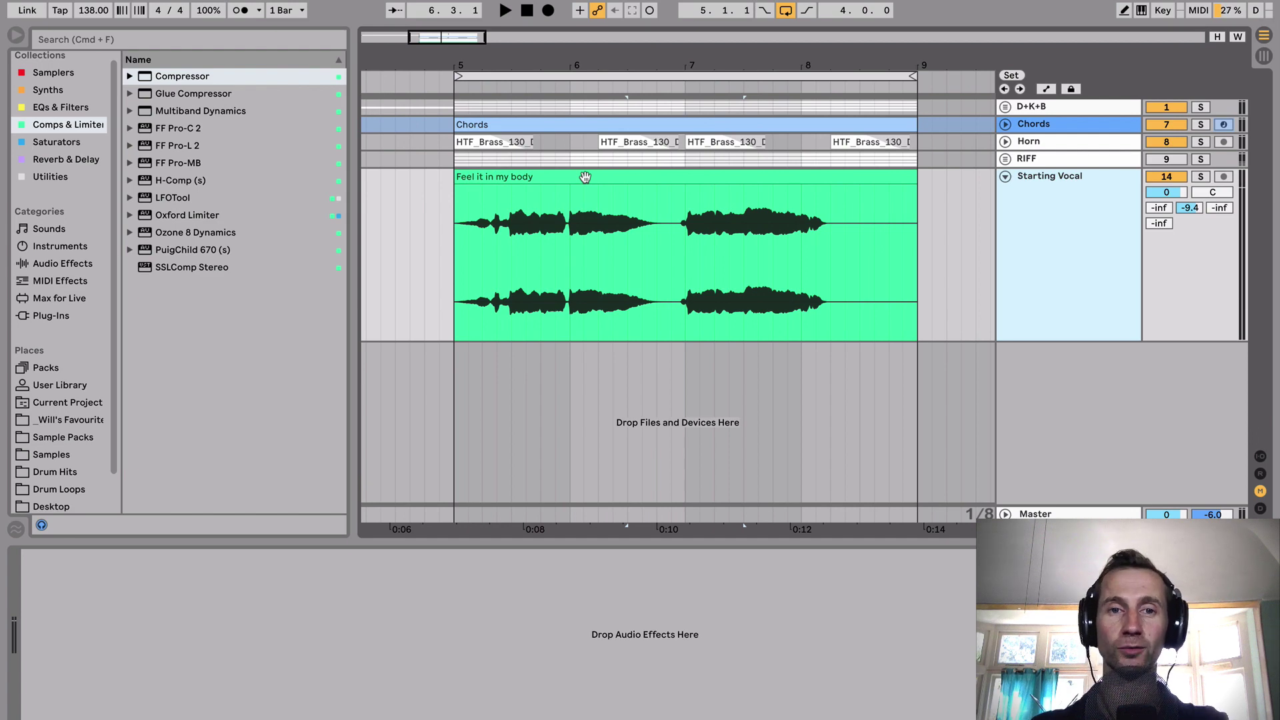
Step: Set the warp mode of the Starting Vocal clip "Feel it in my body" to Complex Pro and play it back
double_click(585, 177)
left_click(202, 426)
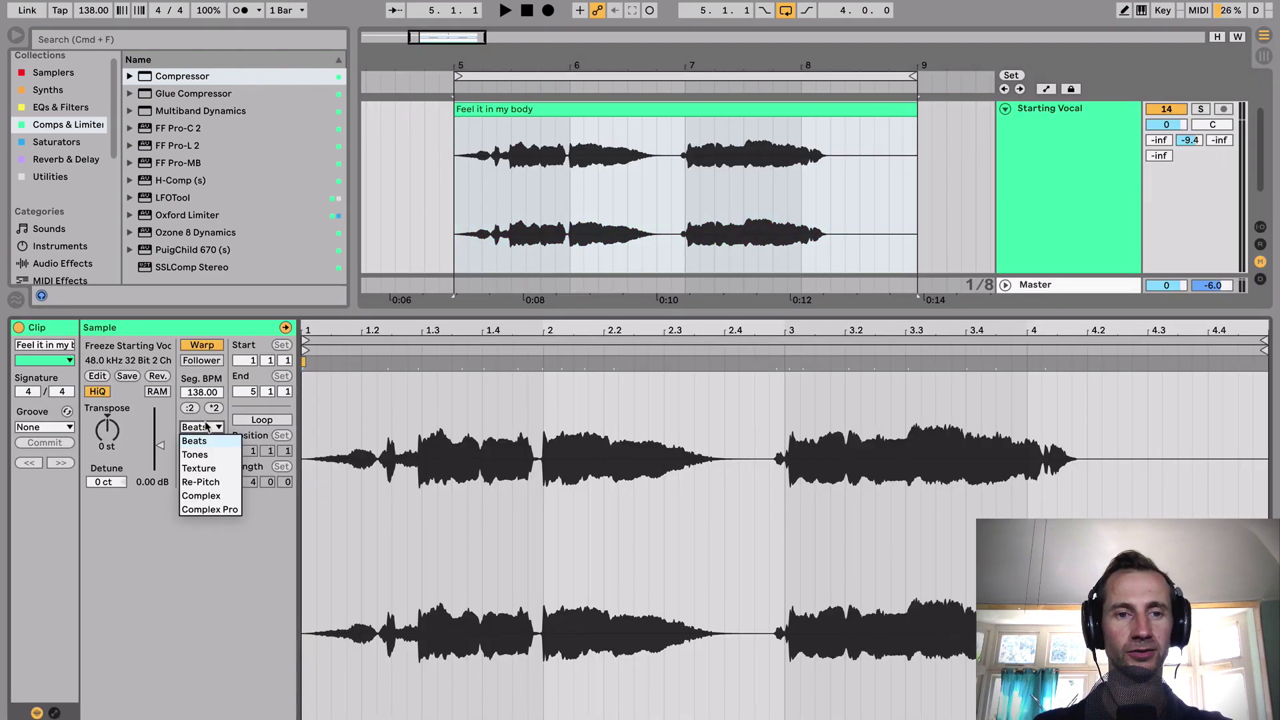
left_click(219, 509)
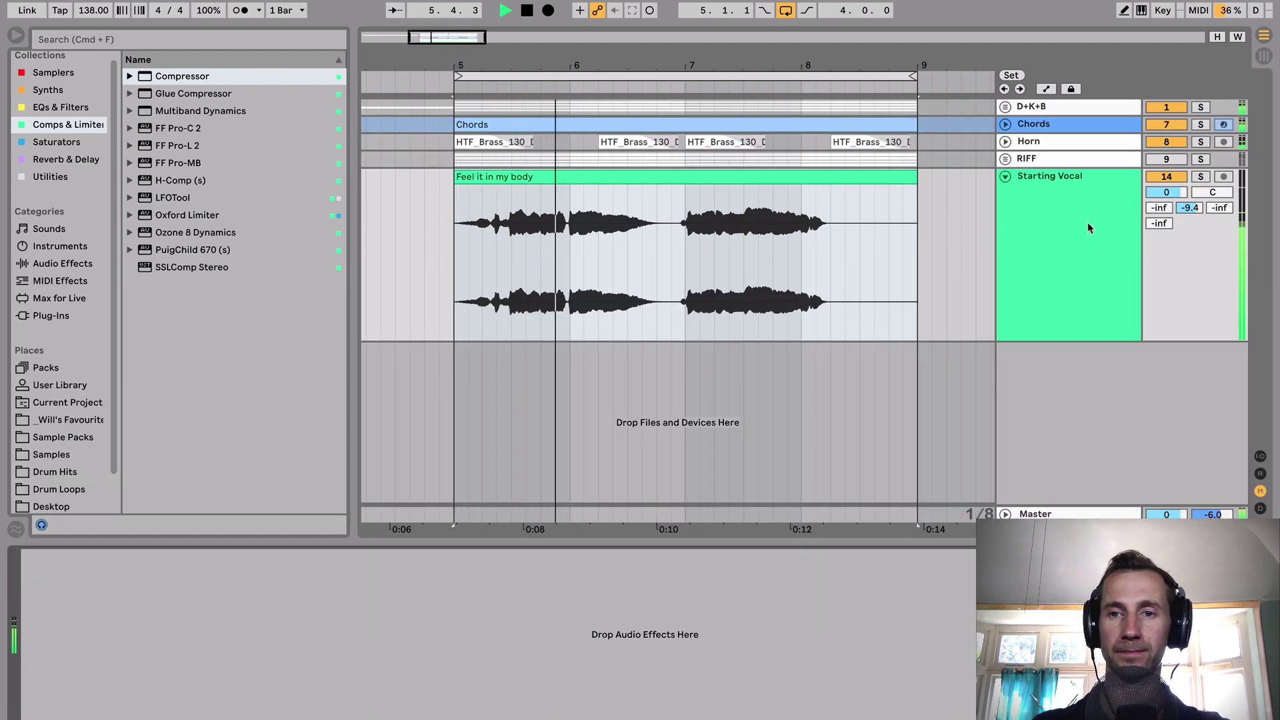
key("space")
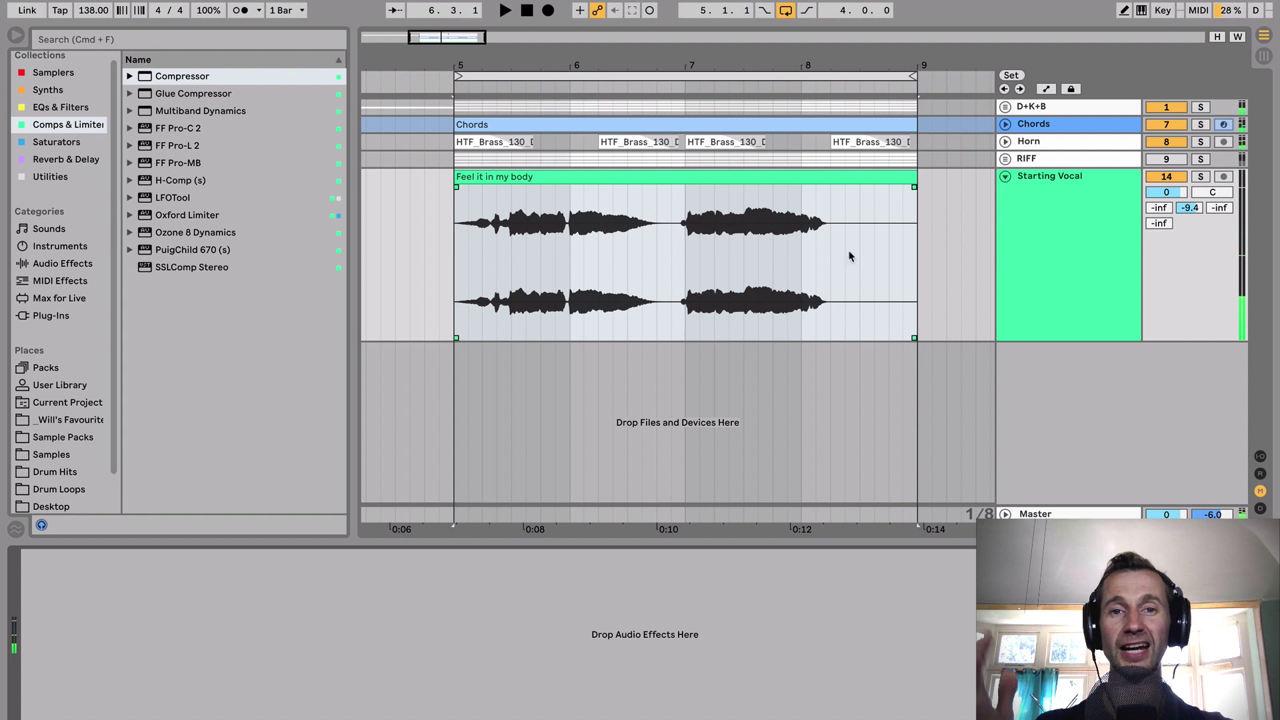
Step: Add a new audio track below Starting Vocal and name it Vocal FX
left_click(1076, 221)
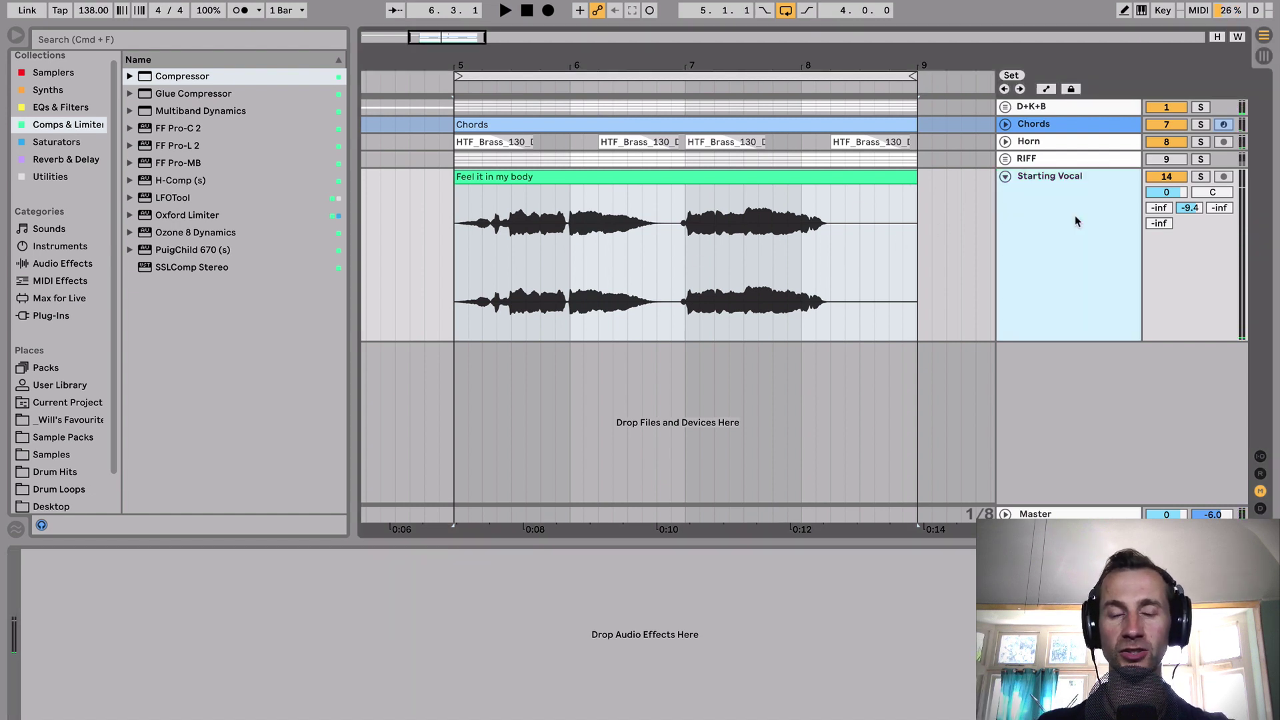
key("super+t")
key("super+r")
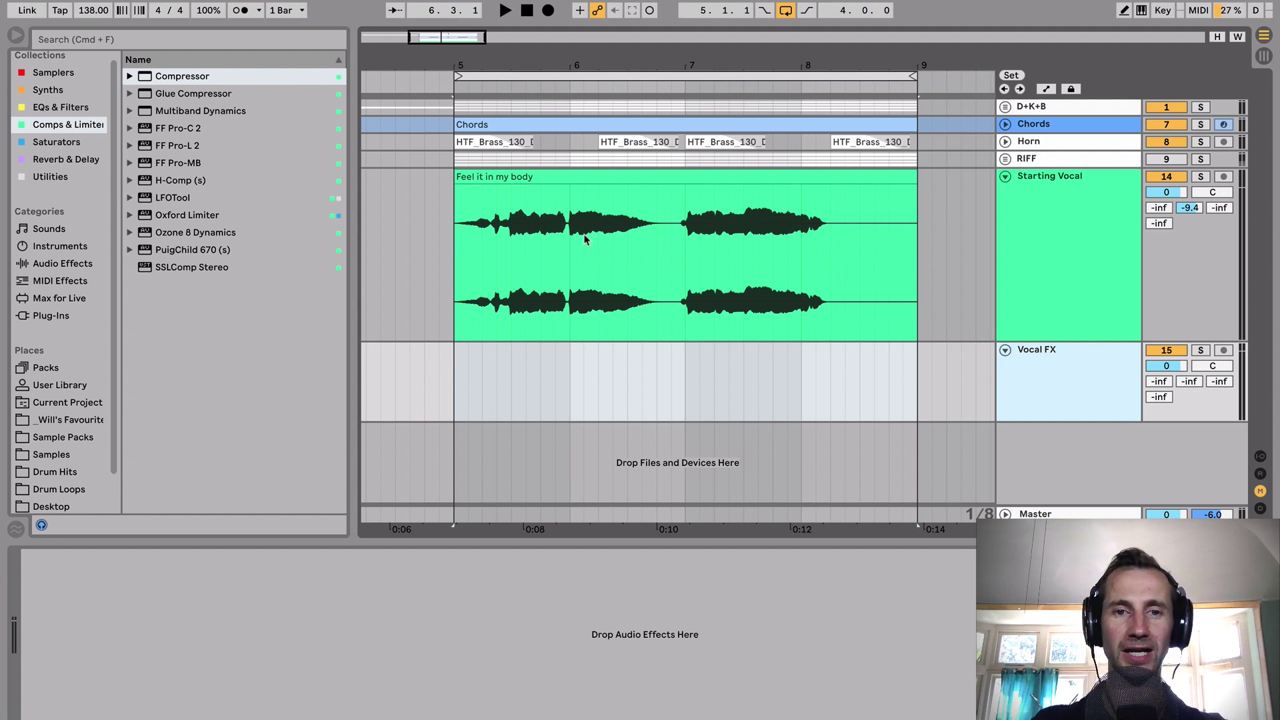
Step: Split the Starting Vocal clip at bar 6 and at 6.4 to isolate the sustained phrase
left_click(574, 262)
key("super+e")
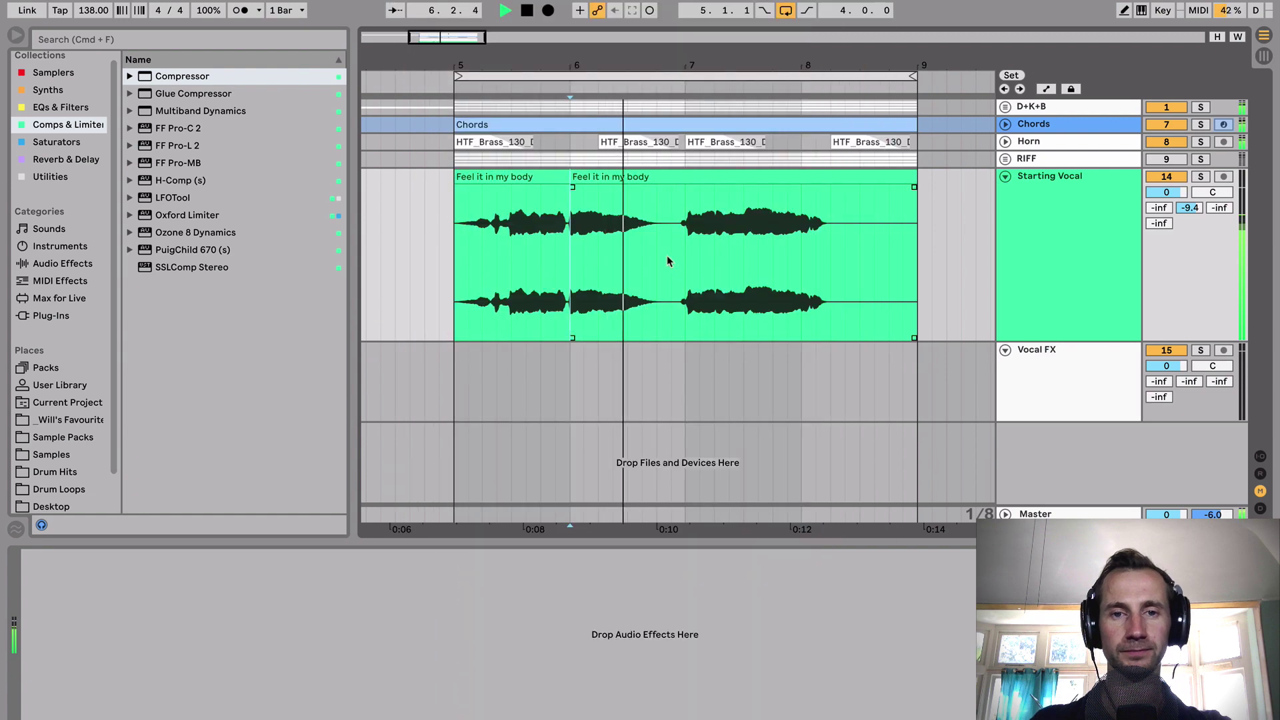
left_click(658, 258)
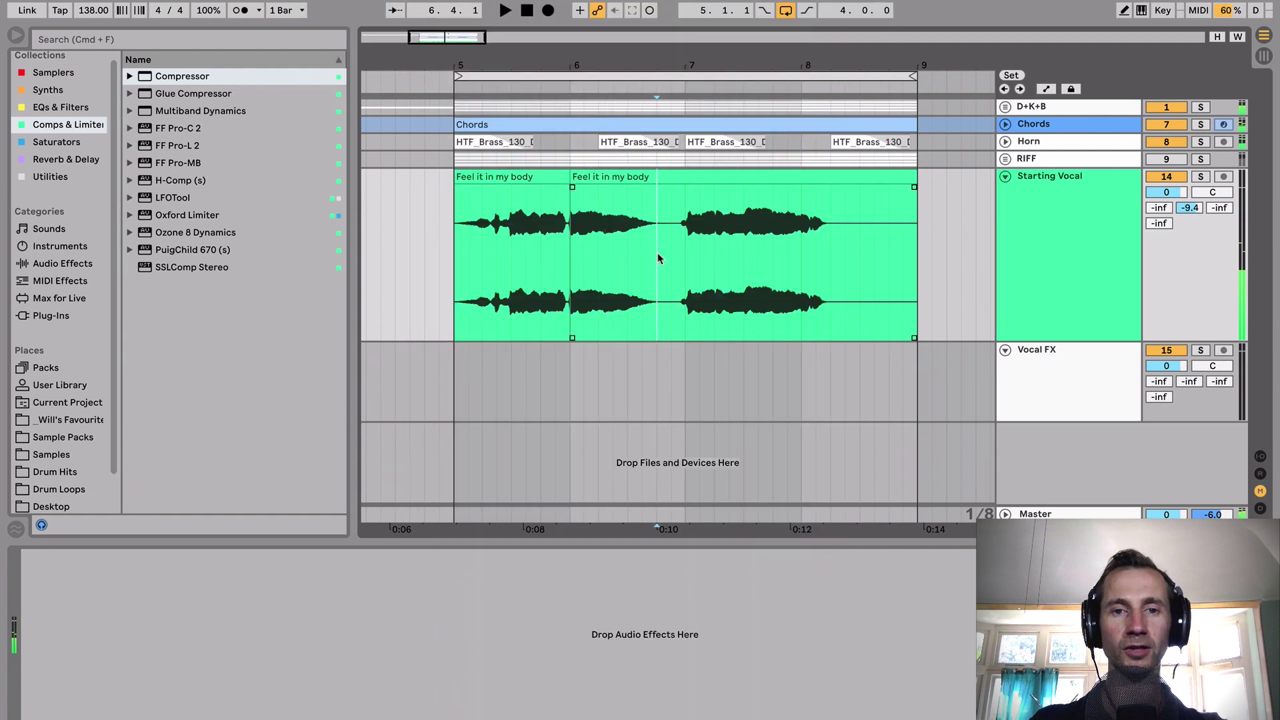
key("super+e")
Step: Copy the vocal slice between 6.1 and 6.4 onto the Vocal FX track at 6.3 and play it back from bar 6
left_click(607, 172)
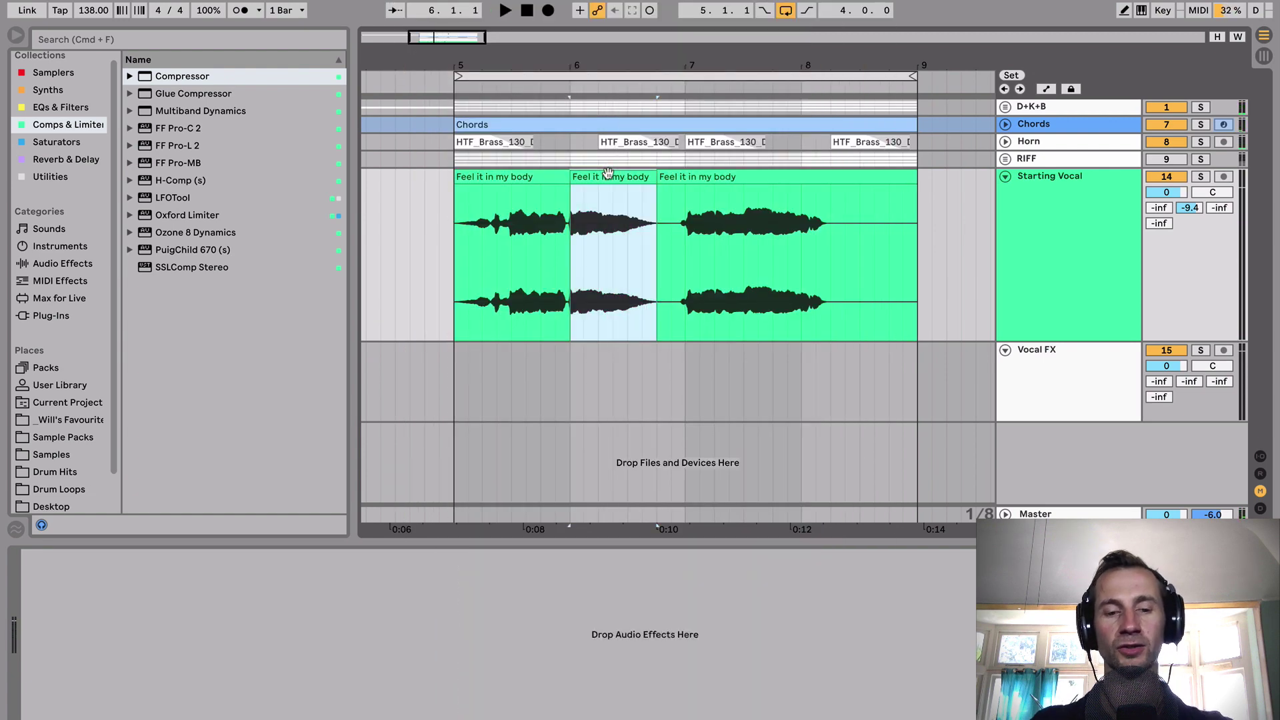
left_click(566, 242)
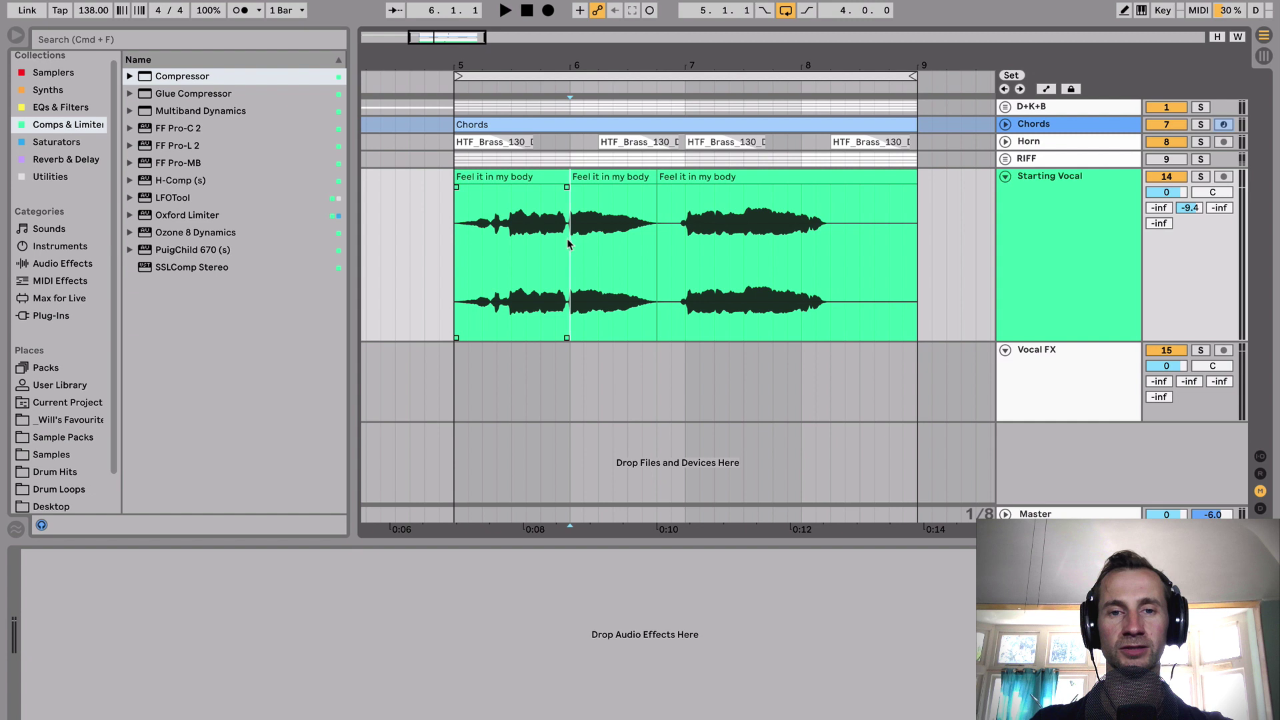
left_click(609, 178)
mouse_move(609, 179)
left_mouse_down()
mouse_move(620, 348)
mouse_move(634, 380)
mouse_move(667, 376)
left_mouse_up()
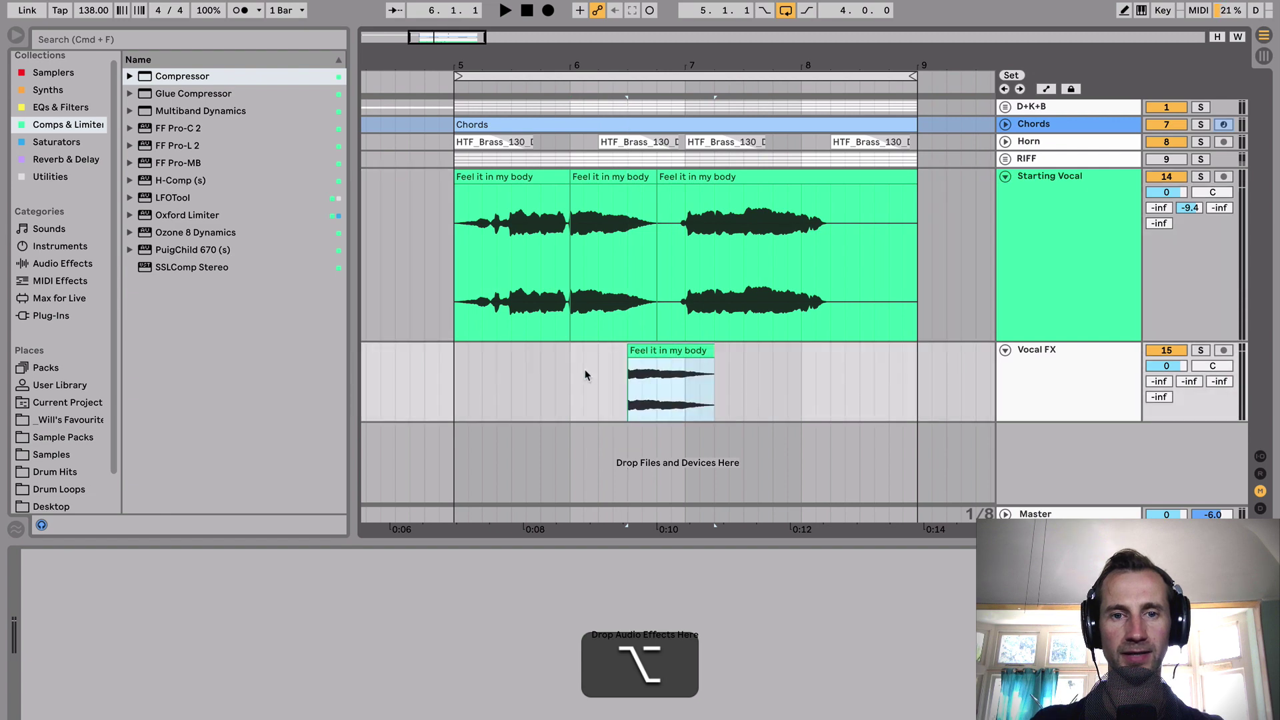
left_click(571, 376)
key("space")
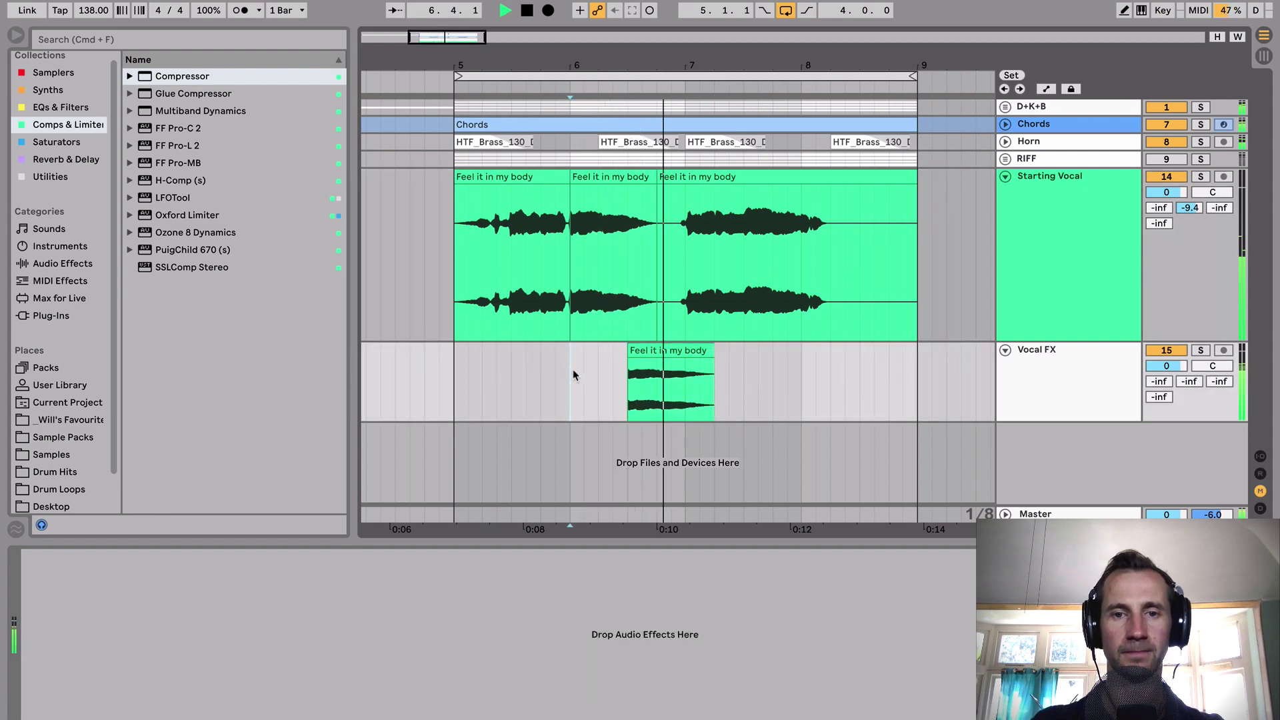
key("space")
Step: Transpose the copied Vocal FX clip by -12 semitones and solo its track
left_click(682, 354)
double_click(681, 355)
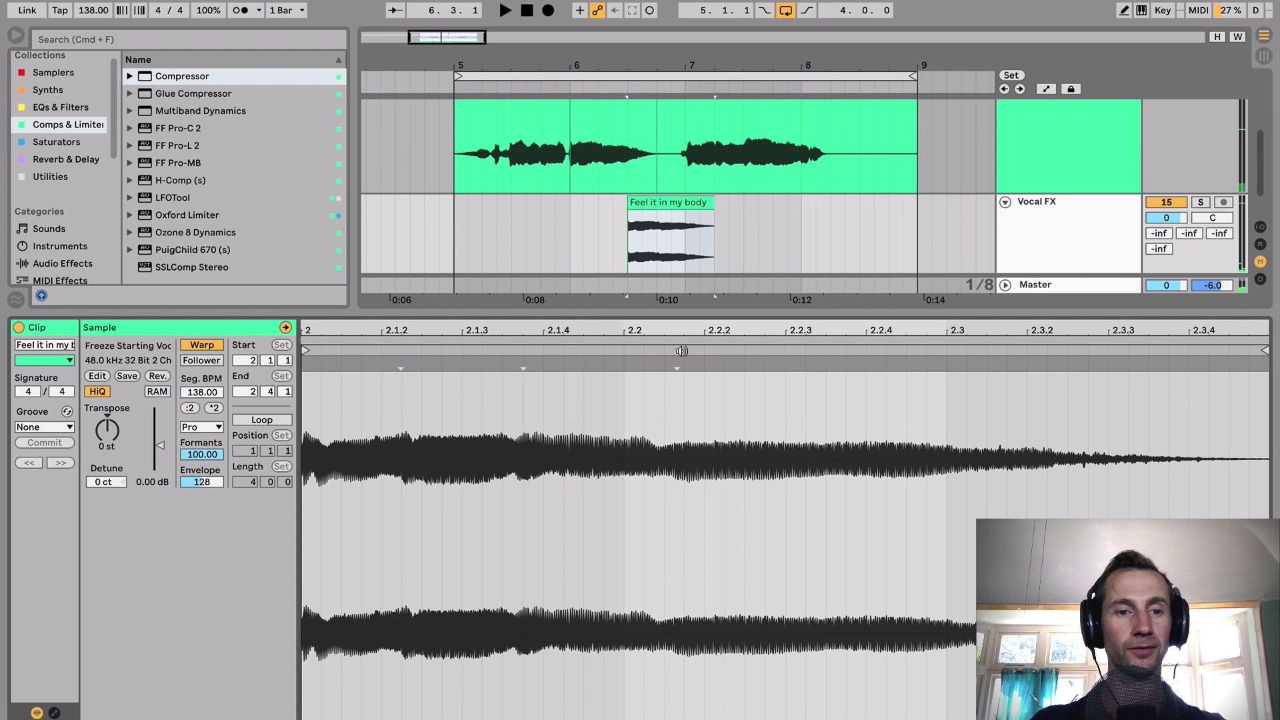
left_click(110, 447)
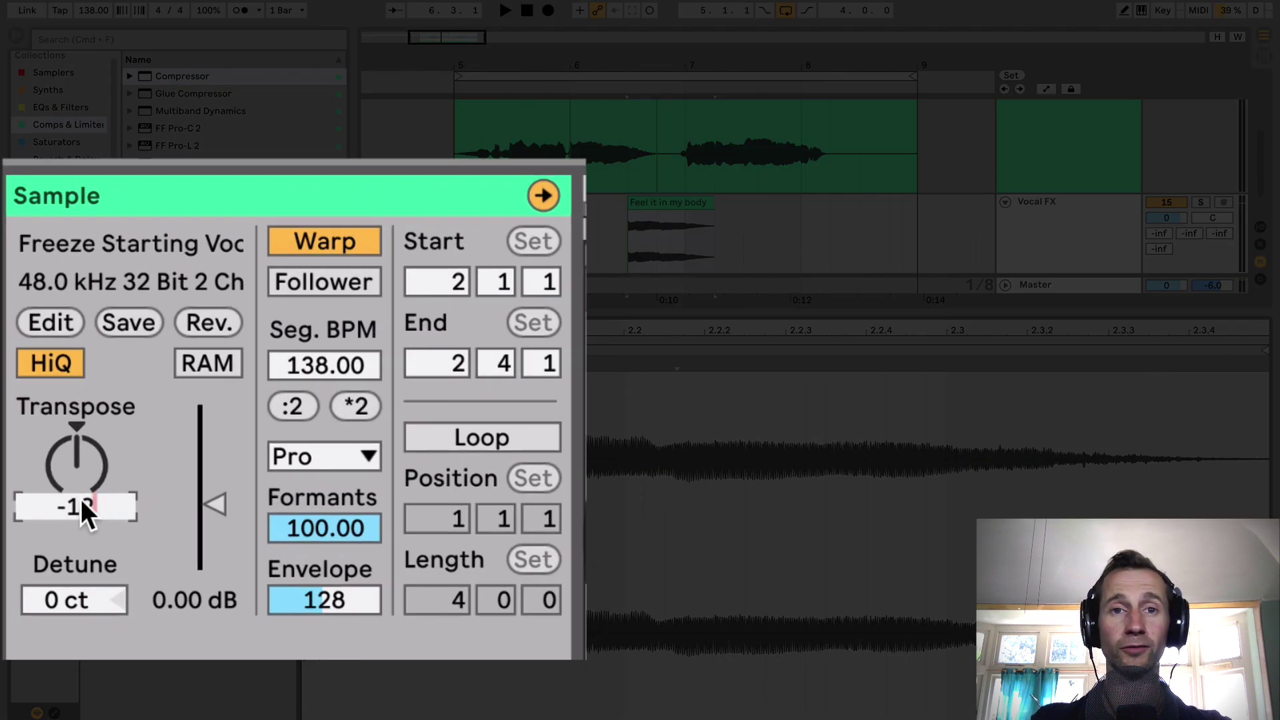
key("Return")
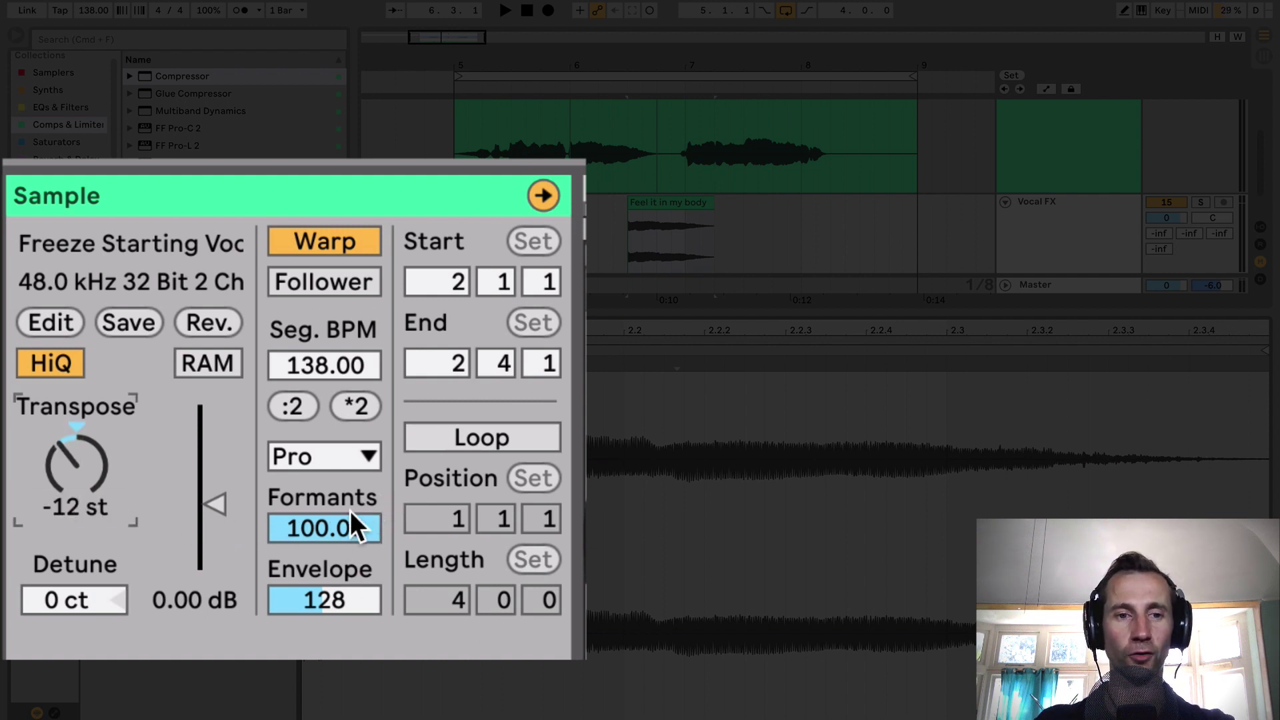
left_click(1200, 202)
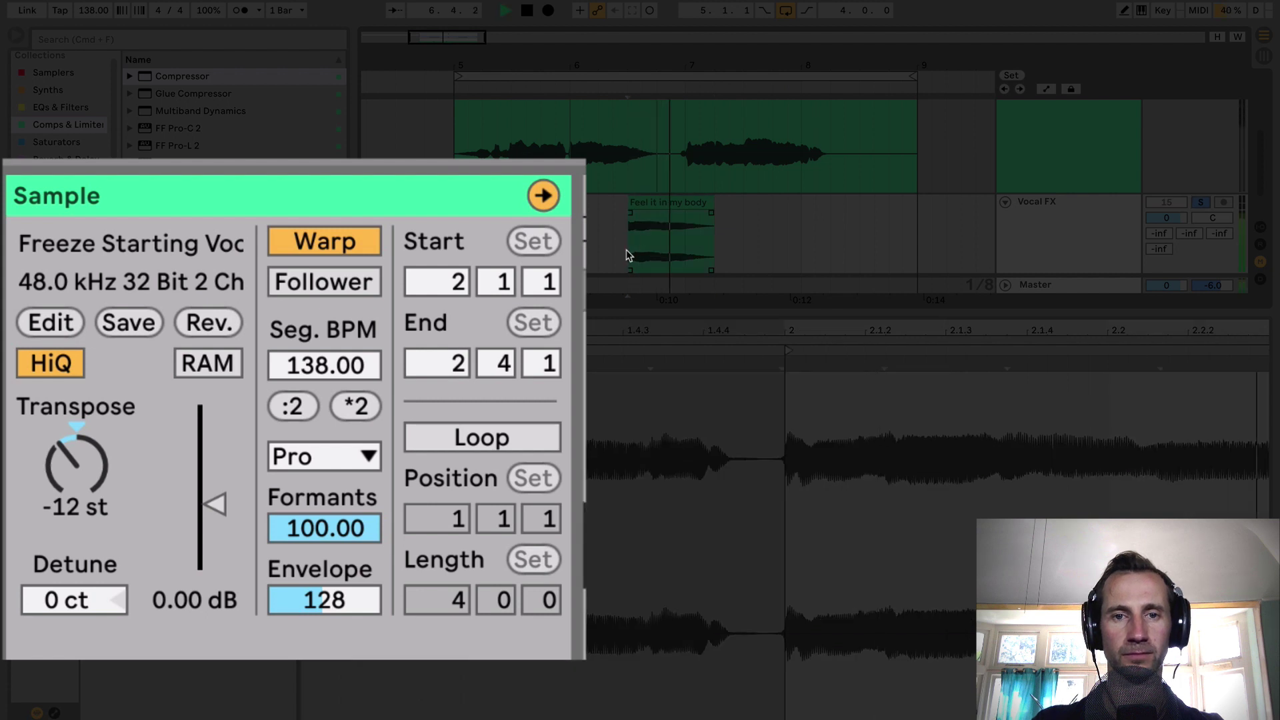
Step: Set the Vocal FX clip's Formants to 0.00, then audition it on its own and within the full loop from bar 5
left_click_drag(315, 528, 315, 600)
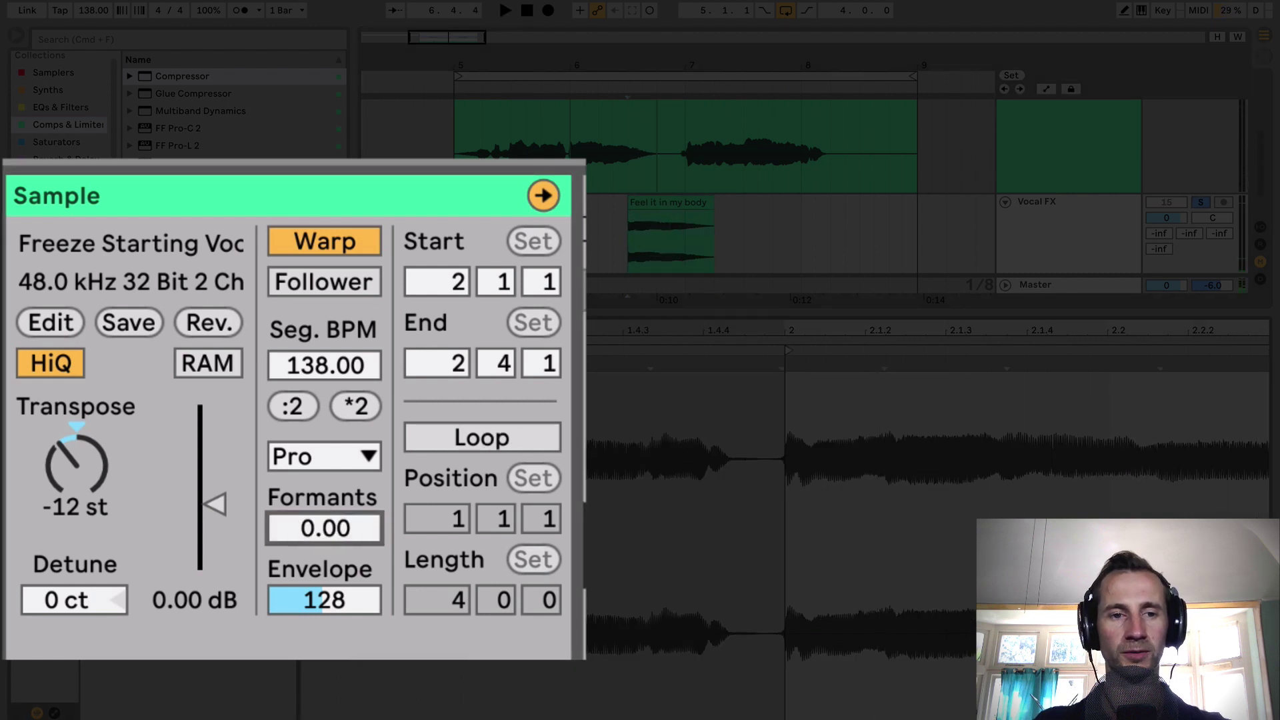
left_click(625, 245)
key("space")
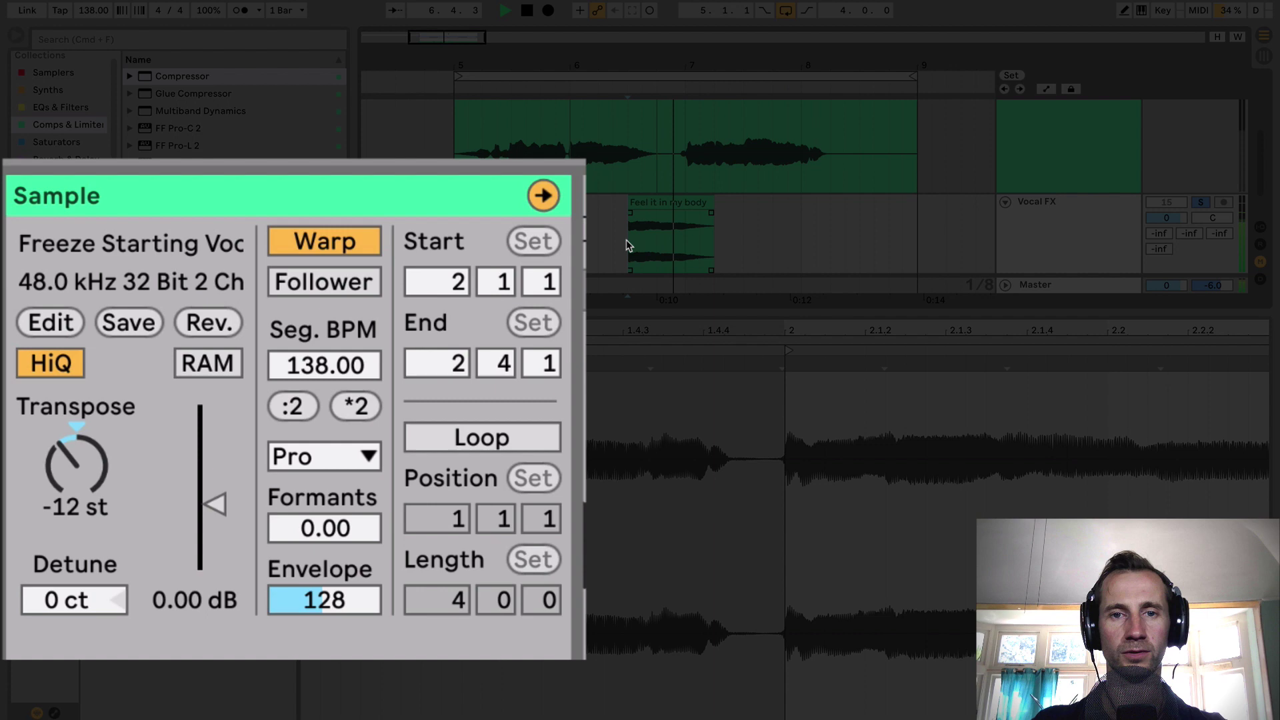
key("space")
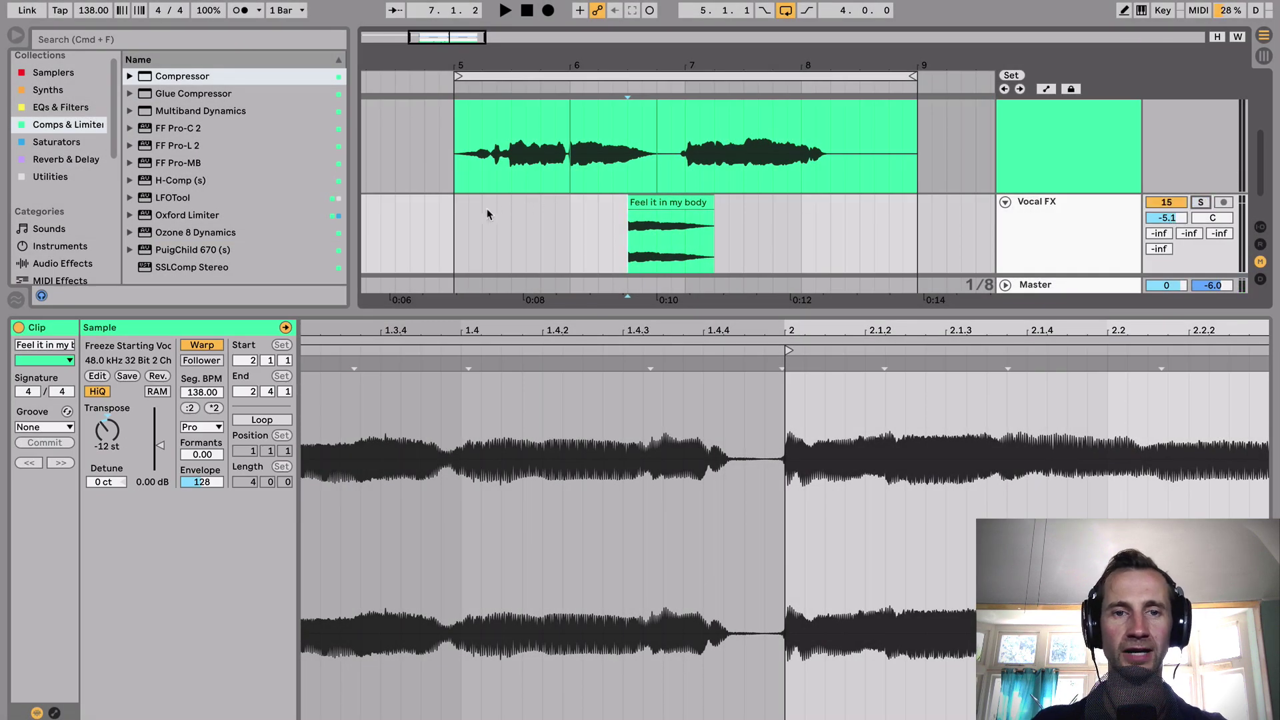
left_click(451, 230)
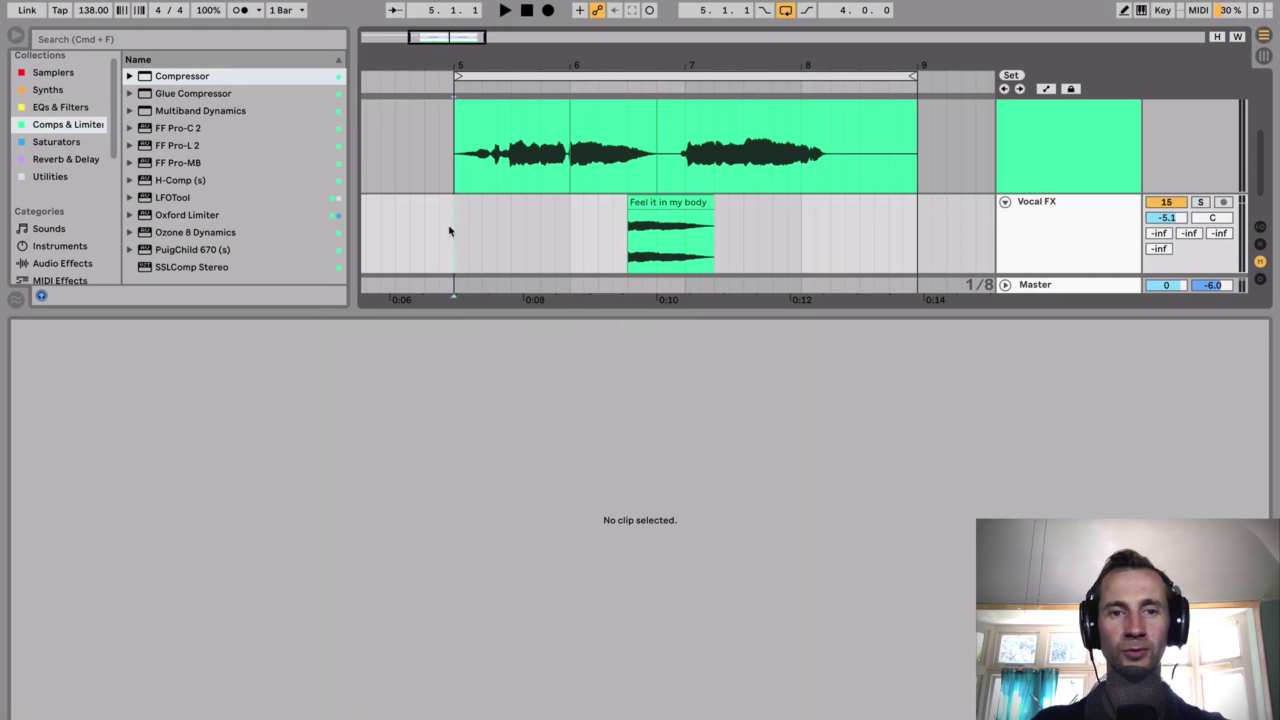
key("space")
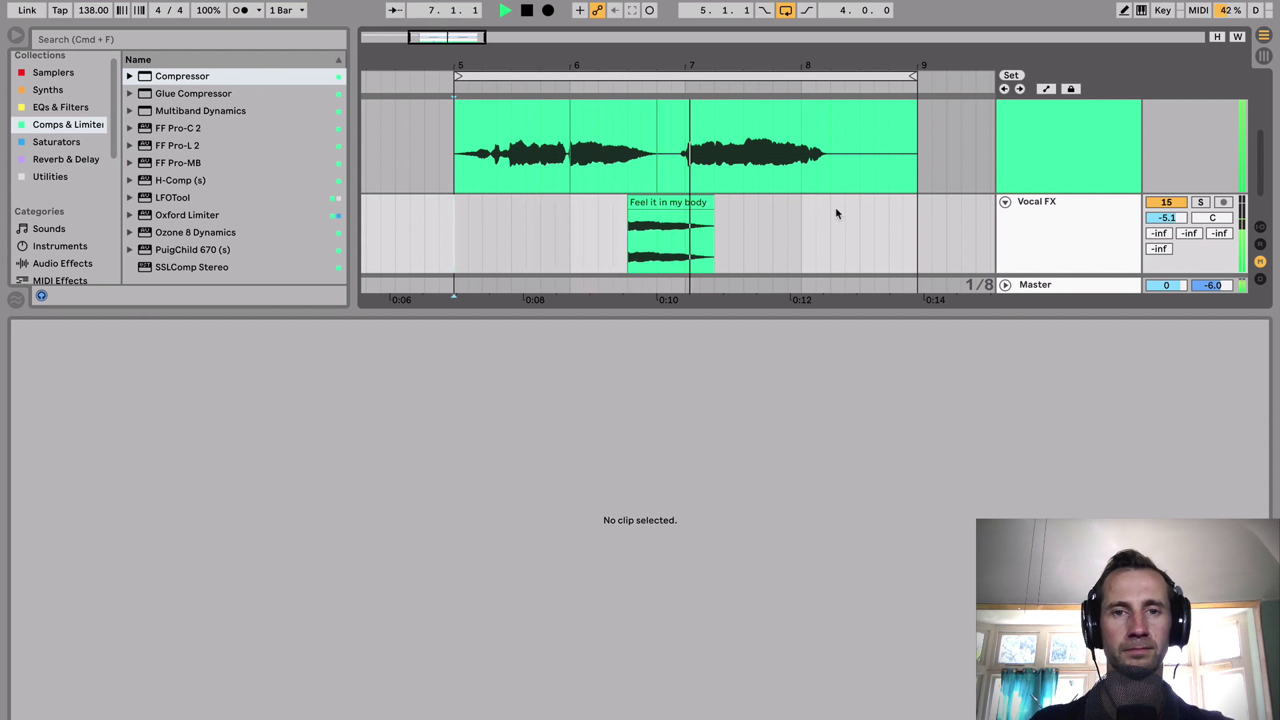
Step: Split the last Starting Vocal slice at 7.3 and again at 7.4
left_click(745, 172)
key("space")
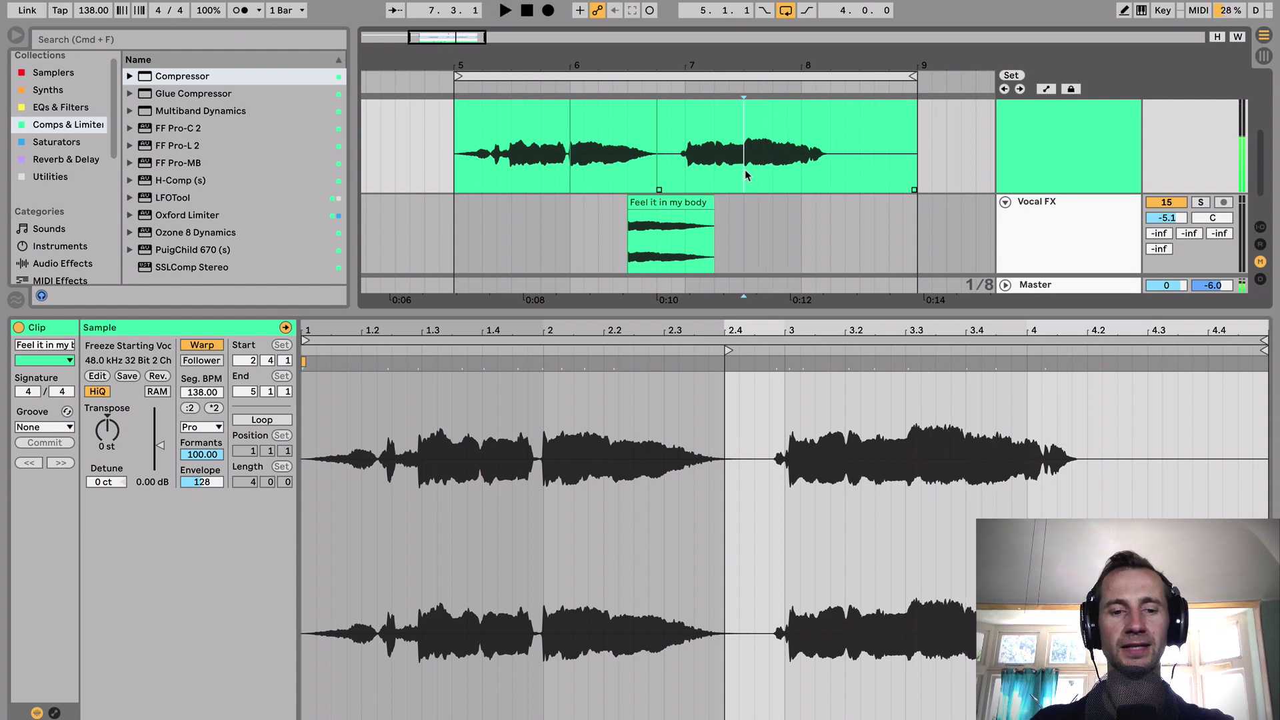
scroll(746, 169, "up", 2)
key("super+e")
scroll(745, 172, "up", 3)
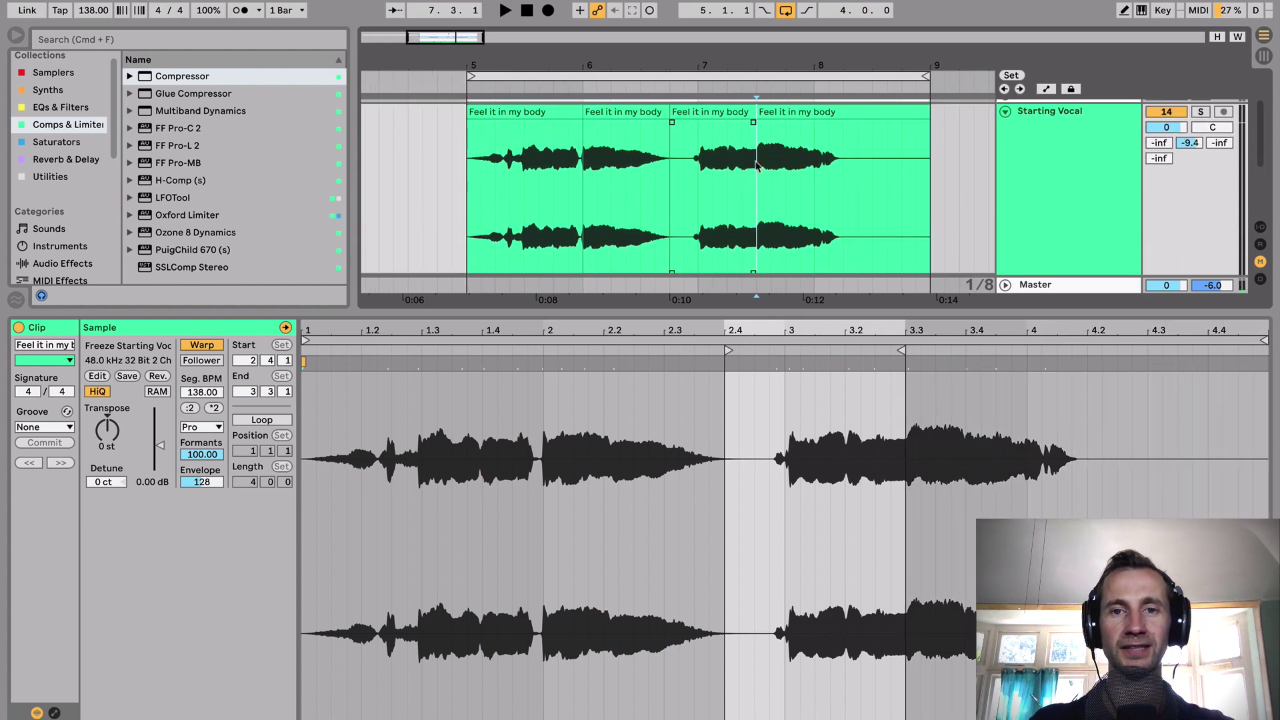
double_click(772, 111)
left_click(785, 186)
key("super+e")
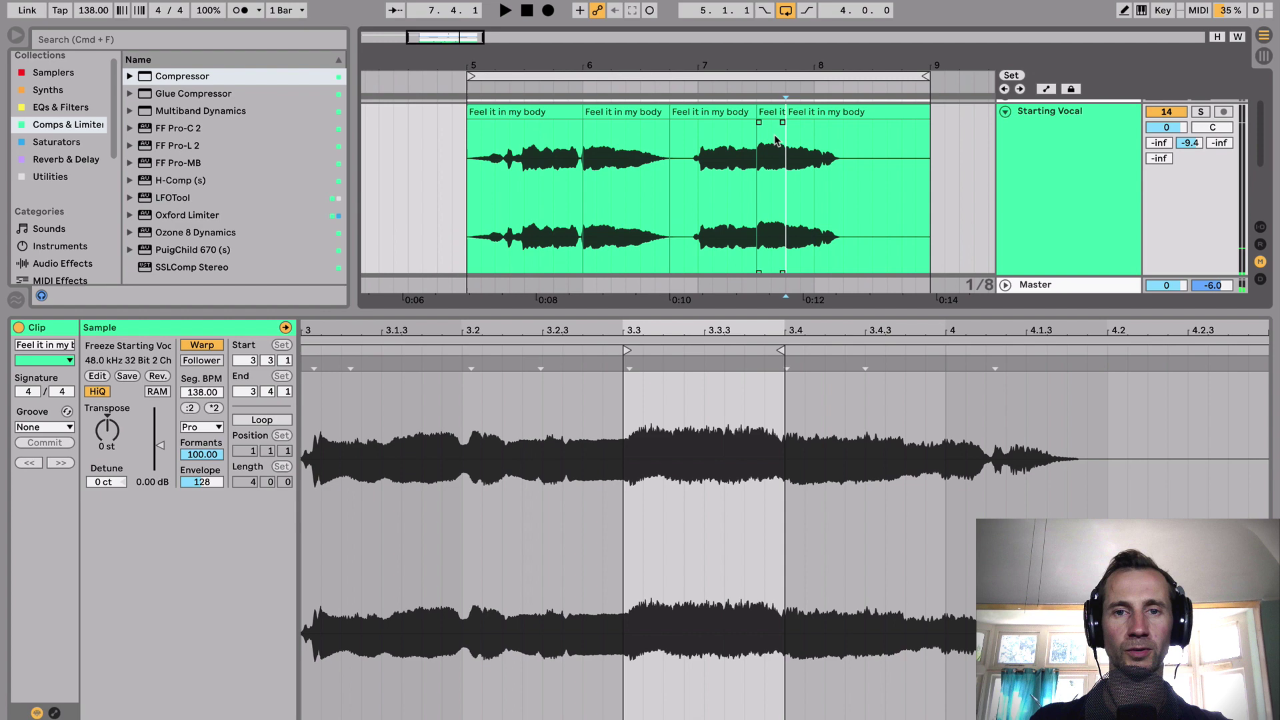
Step: Place a copy of the short 7.3 to 7.4 vocal slice on the Vocal FX track at 7.4 and play it back from bar 7
scroll(779, 186, "down", 2)
scroll(780, 190, "up", 2)
scroll(780, 190, "left", 1)
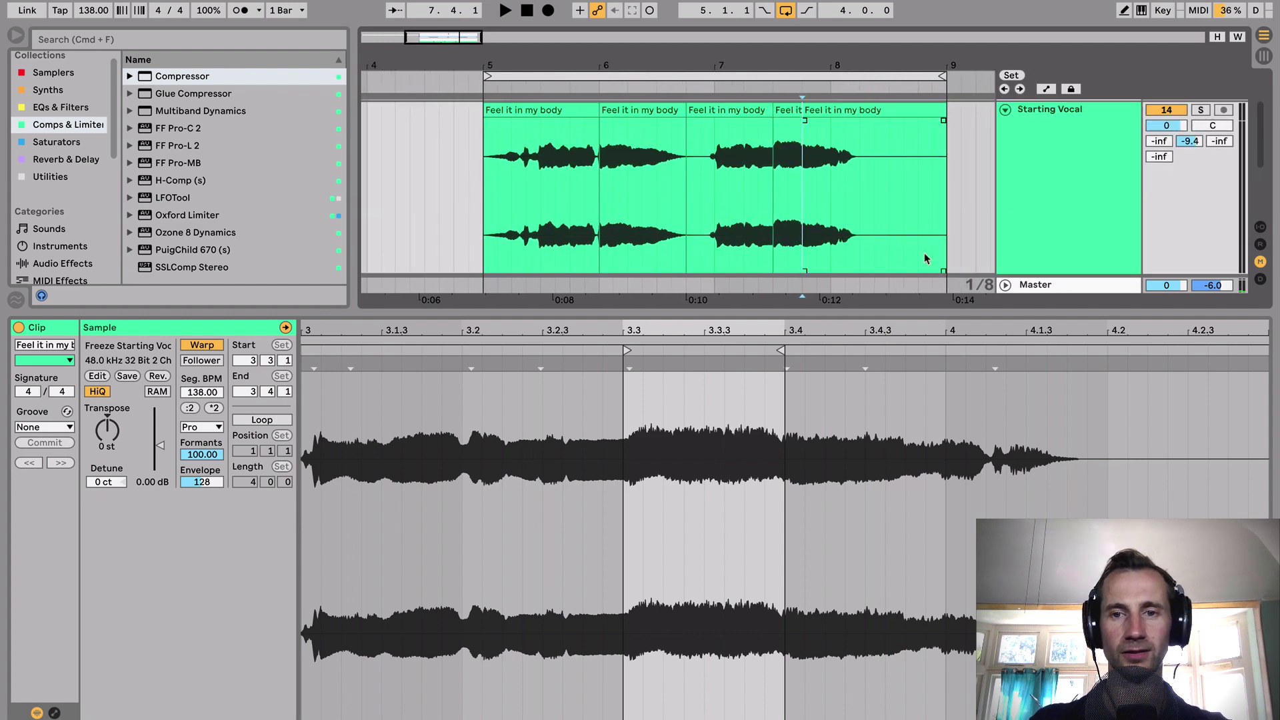
key("shift+Tab")
left_click(788, 177)
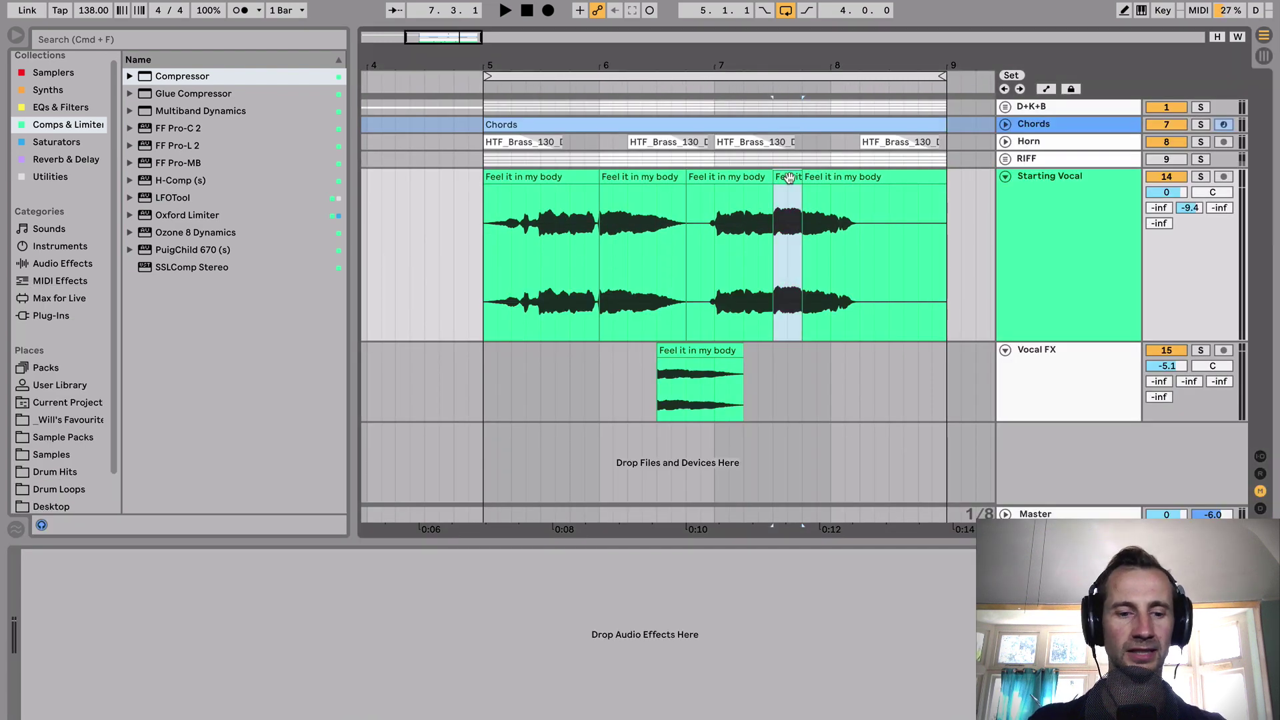
left_click_drag(795, 283, 851, 381)
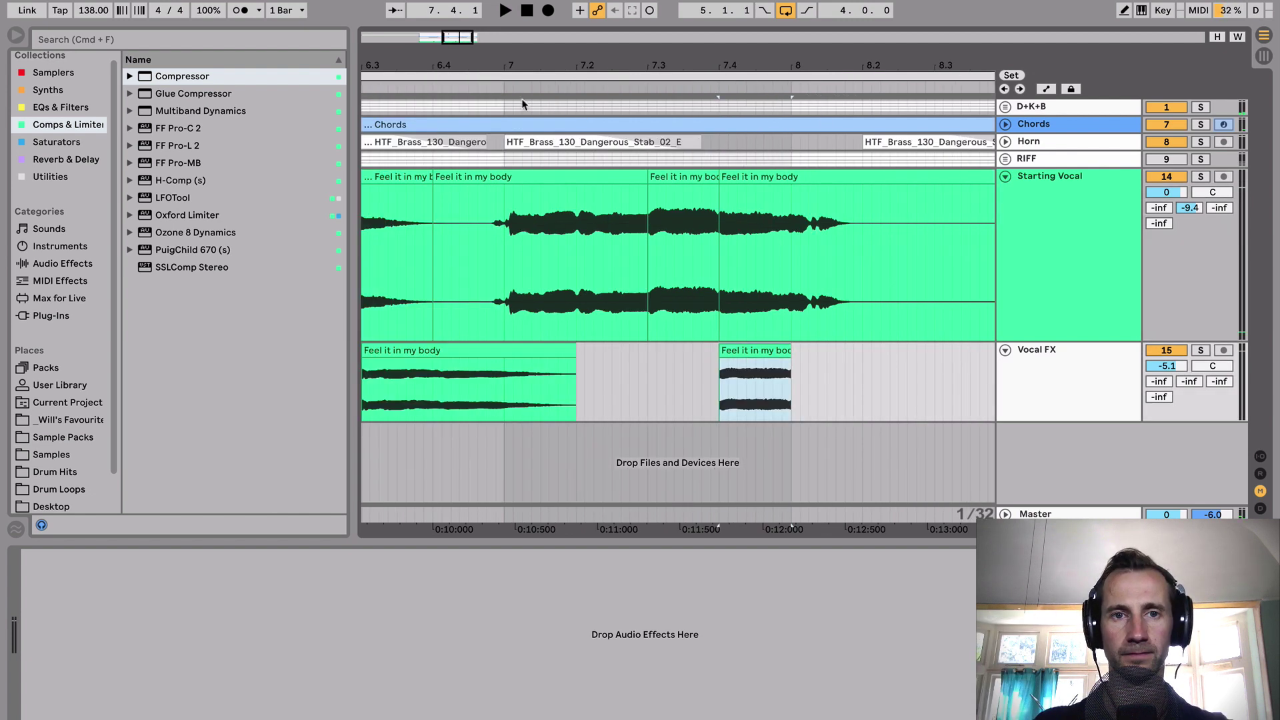
left_click(507, 88)
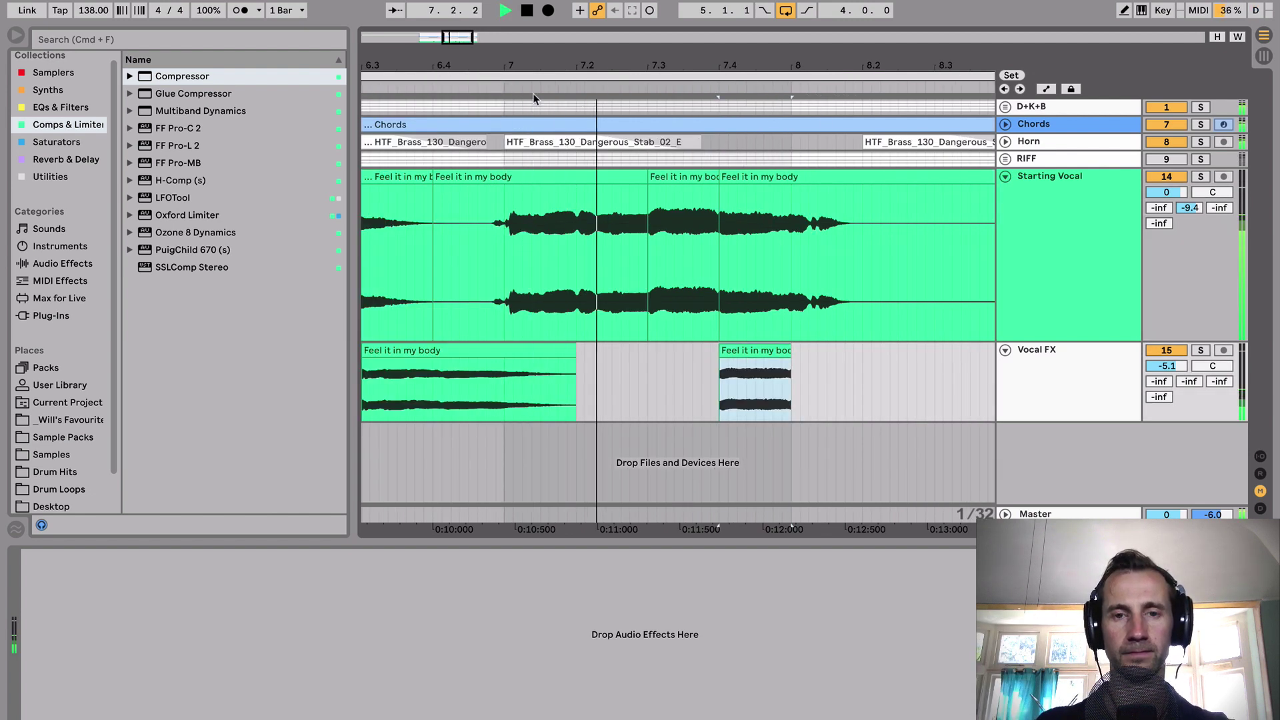
key("space")
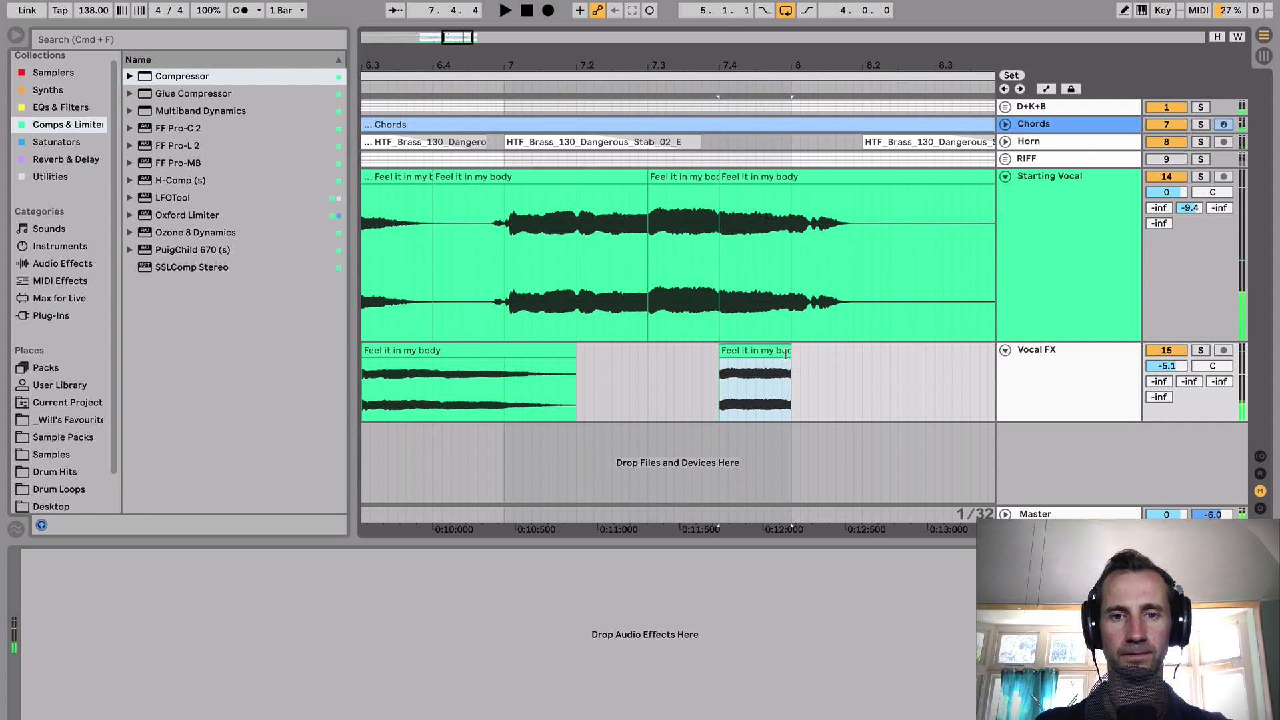
Step: Shorten the Vocal FX clip at 7.4 with a faded-out end and place a copy of it at 7.4.3
left_click_drag(787, 353, 737, 361)
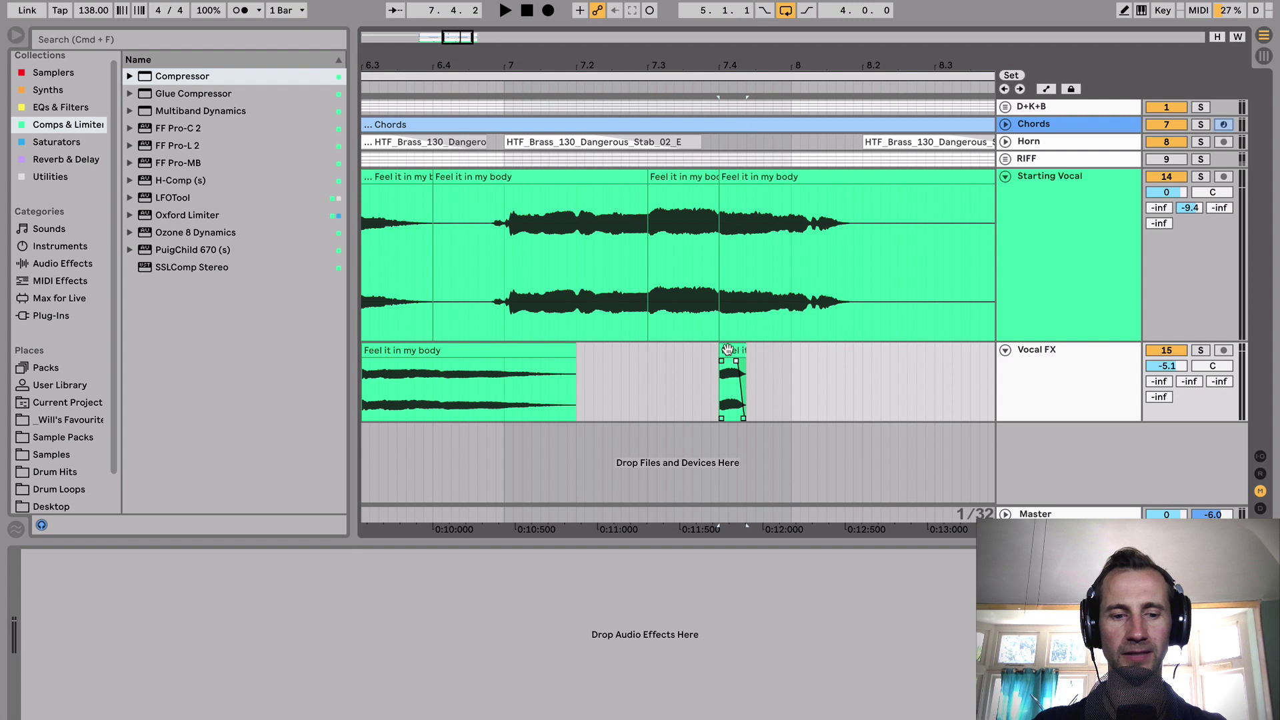
left_click(727, 349)
left_click_drag(747, 354, 769, 351)
key("space")
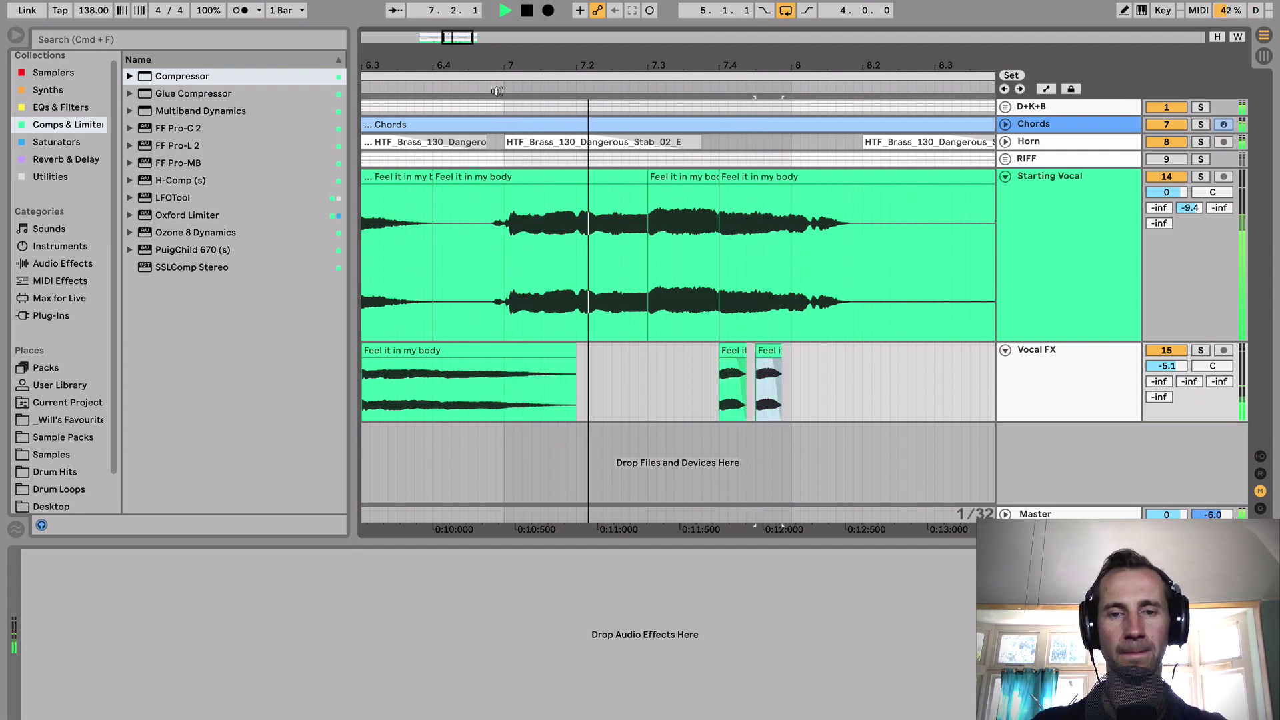
key("space")
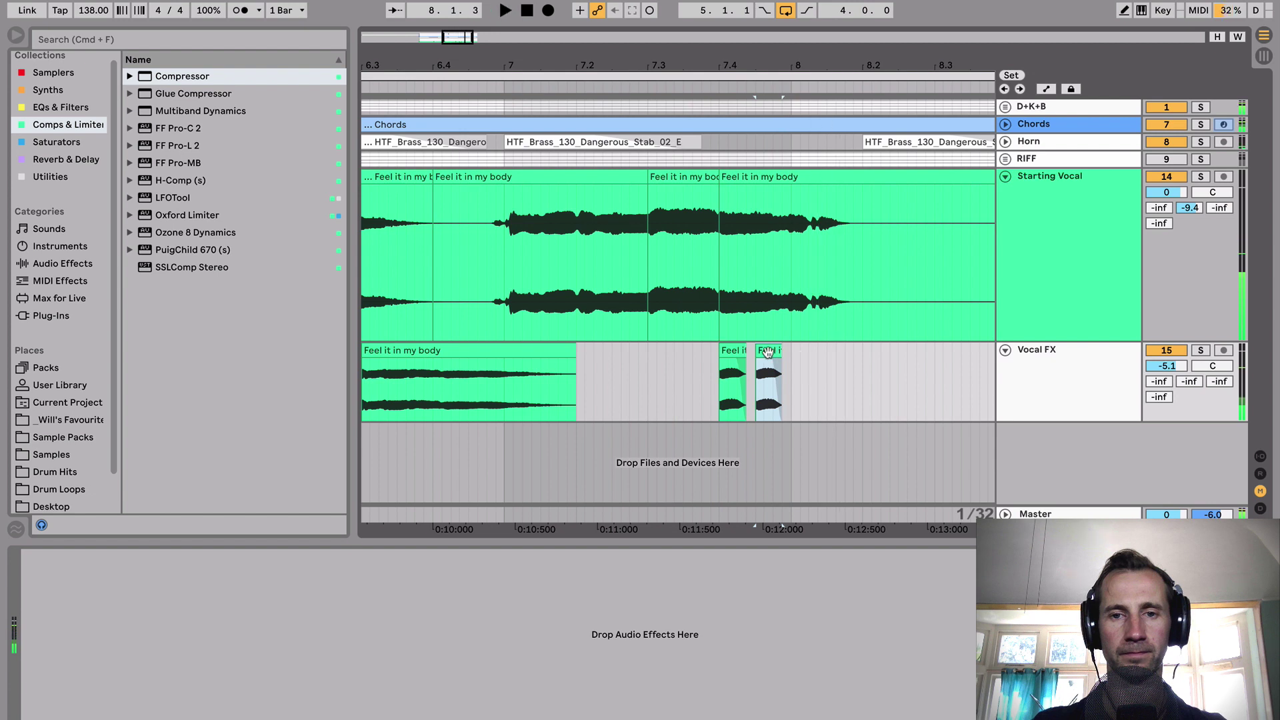
Step: Place copies of the short Vocal FX chop at 8.1.3 and 8.2, lengthen the last copy past bar 9, and play back the loop
left_click_drag(768, 351, 875, 352)
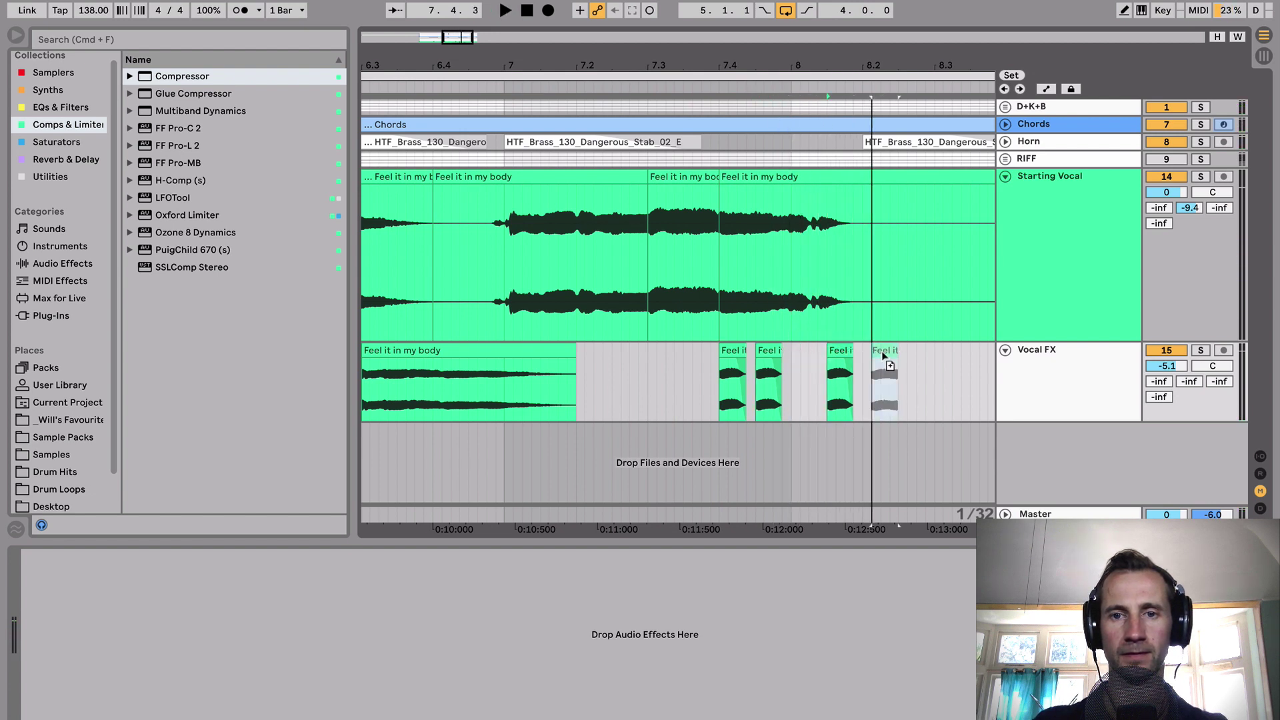
scroll(876, 357, "right", 2)
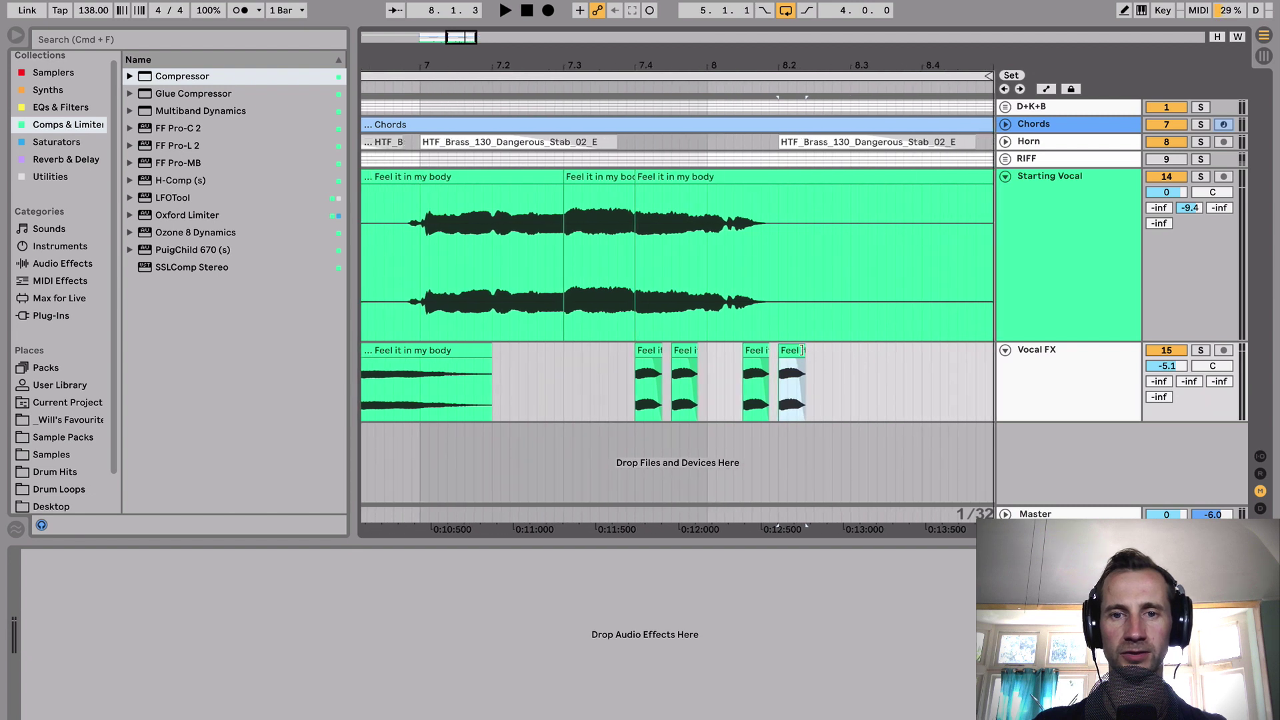
left_click_drag(804, 352, 990, 351)
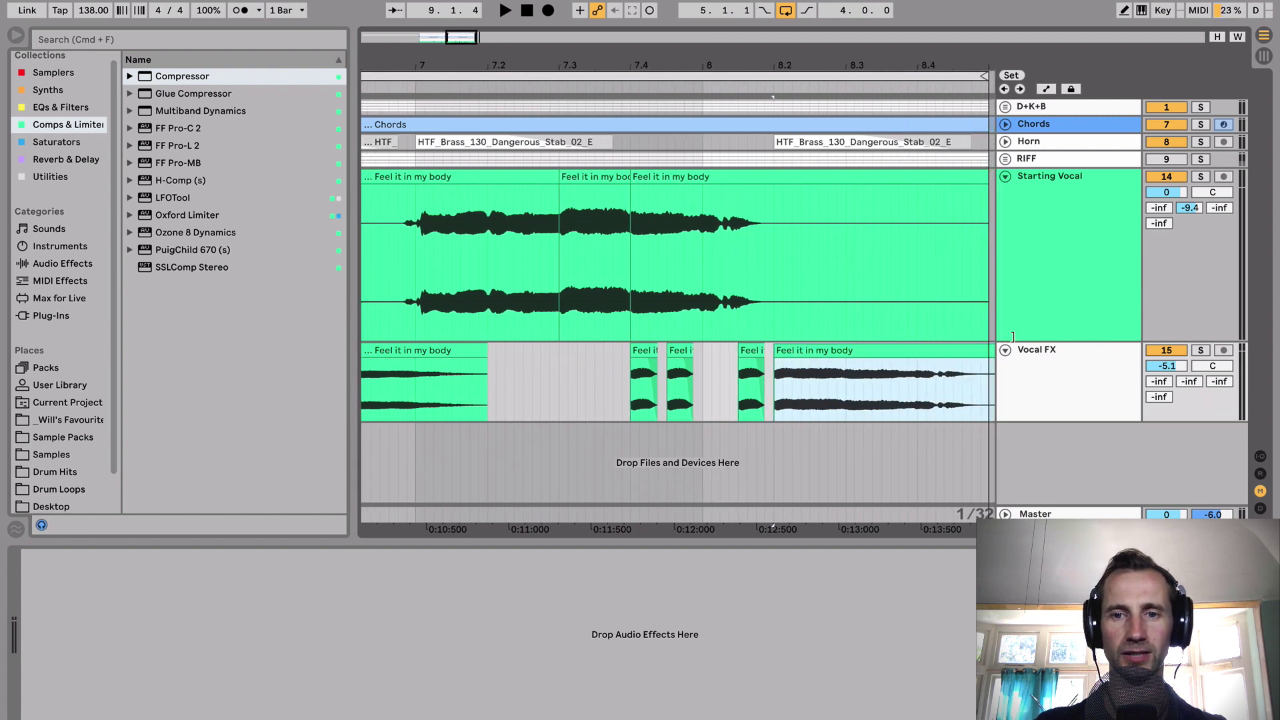
left_click_drag(826, 65, 826, 27)
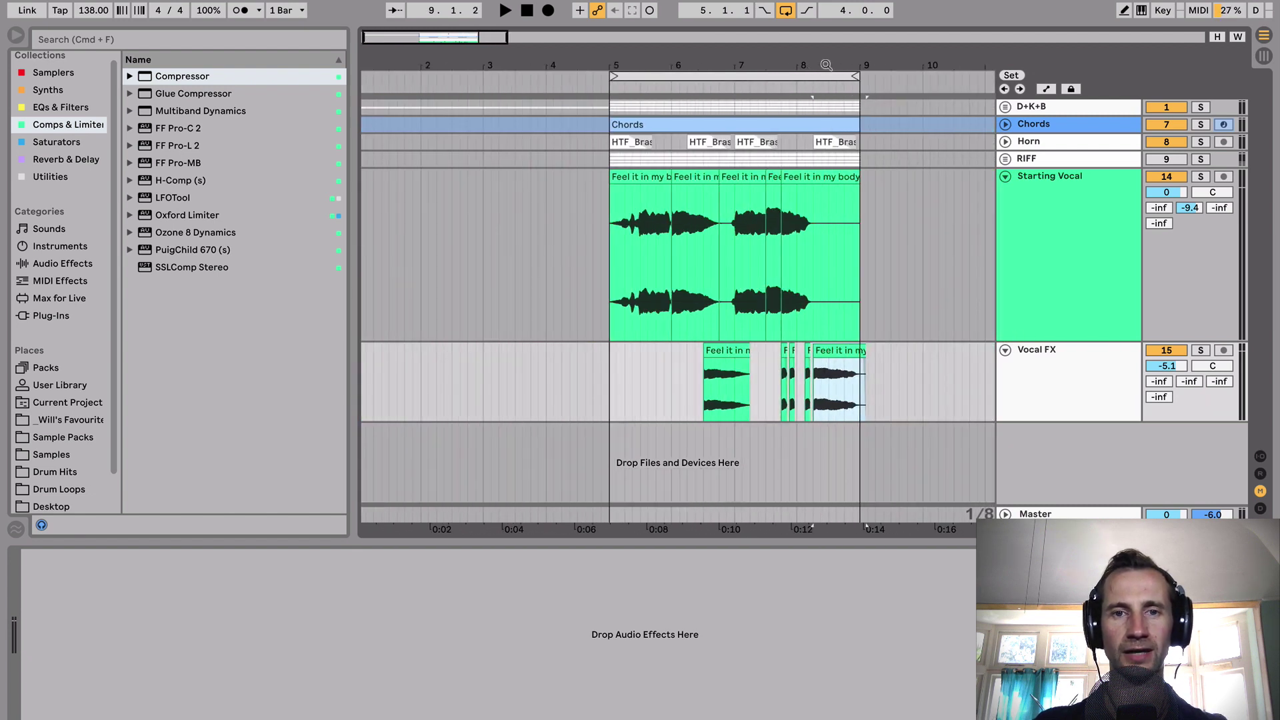
left_click(677, 91)
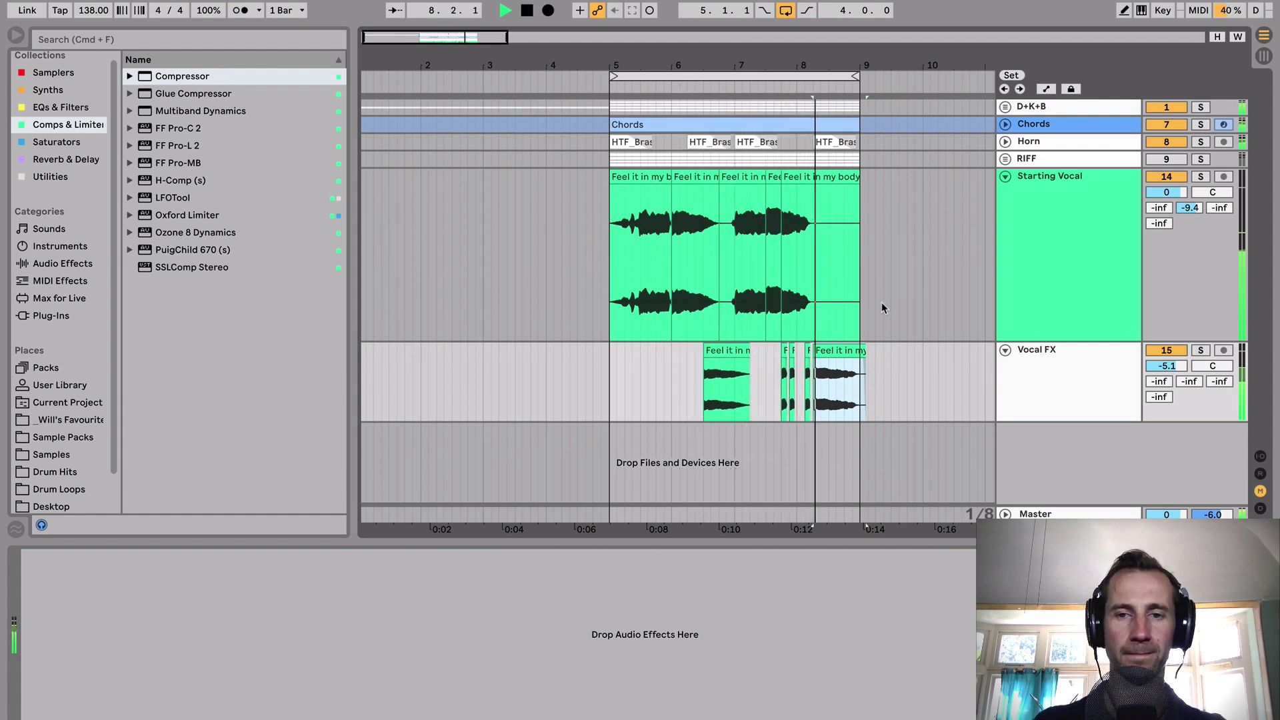
key("space")
Step: Load Ozone Imager from the Utilities collection onto the Vocal FX track
left_click(1012, 385)
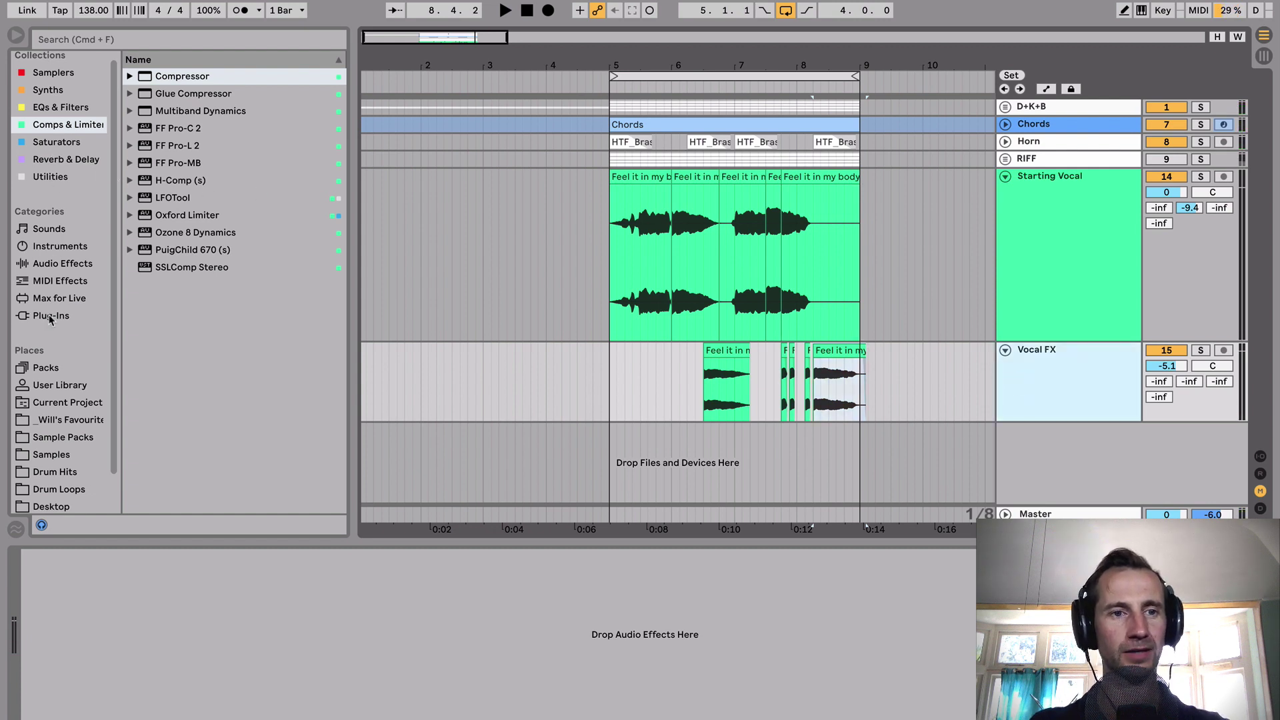
left_click(49, 177)
scroll(183, 218, "down", 1)
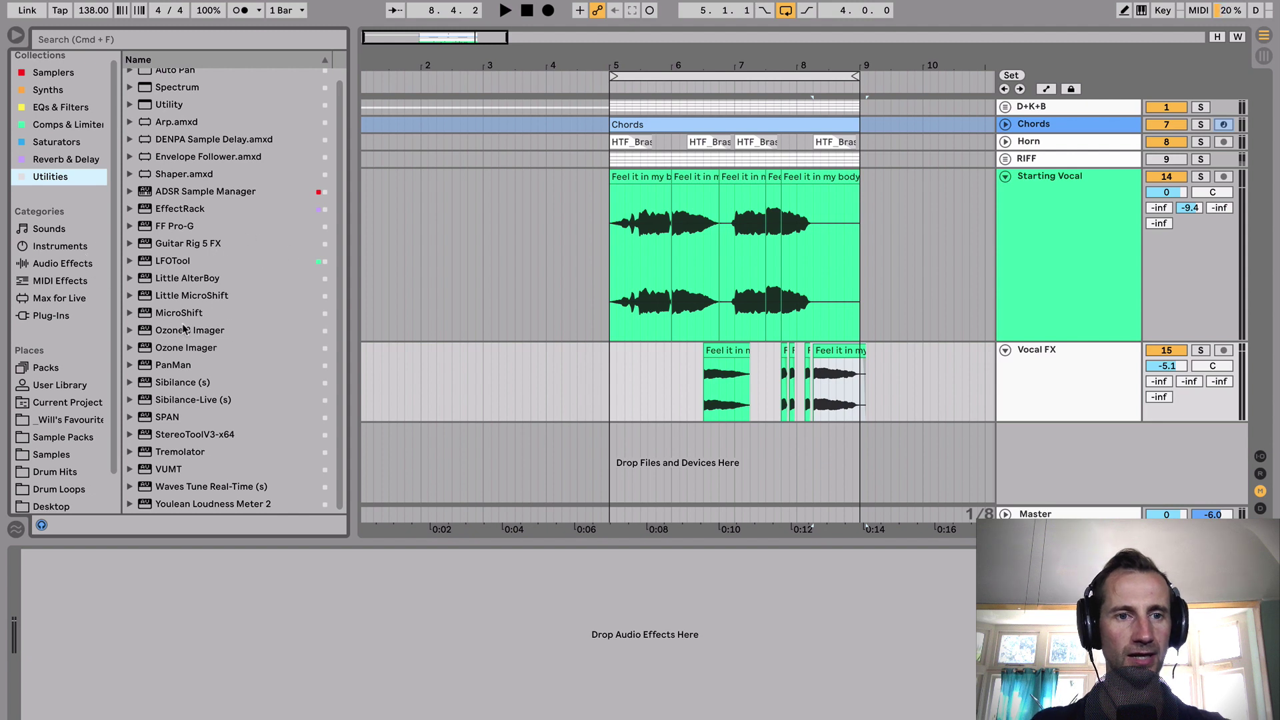
left_click(198, 347)
scroll(198, 347, "up", 1)
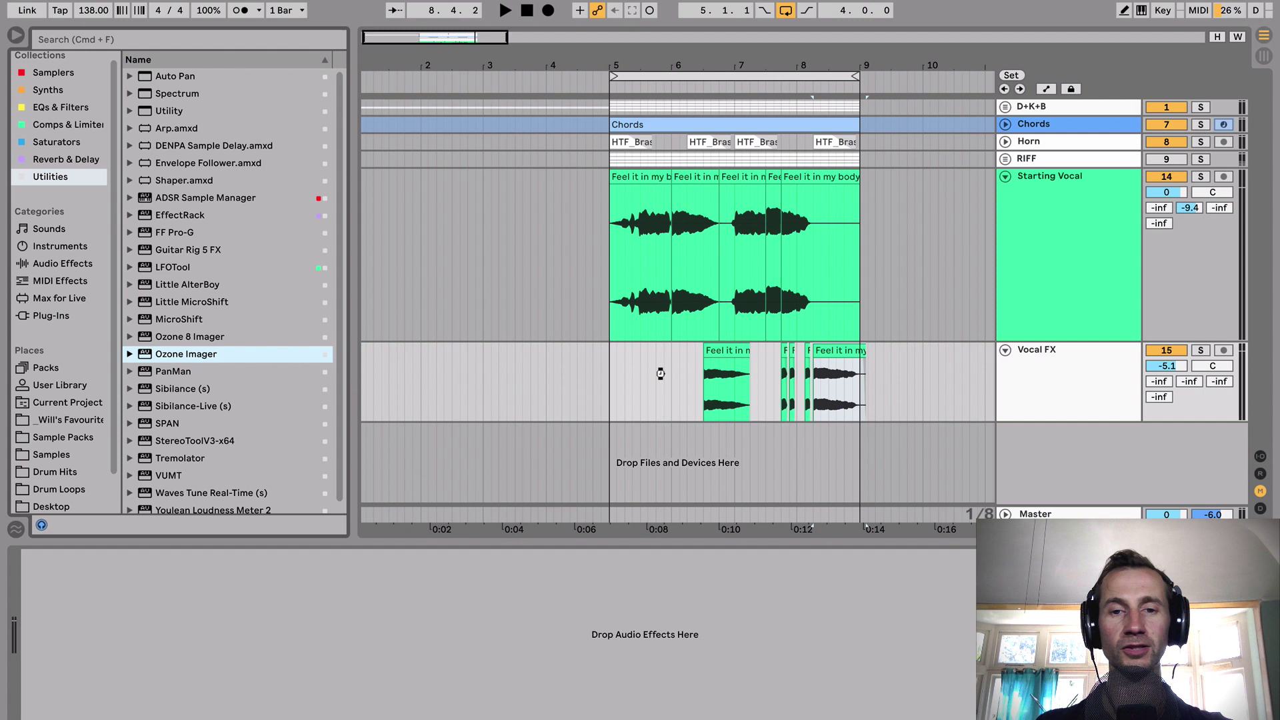
left_click_drag(660, 373, 661, 377)
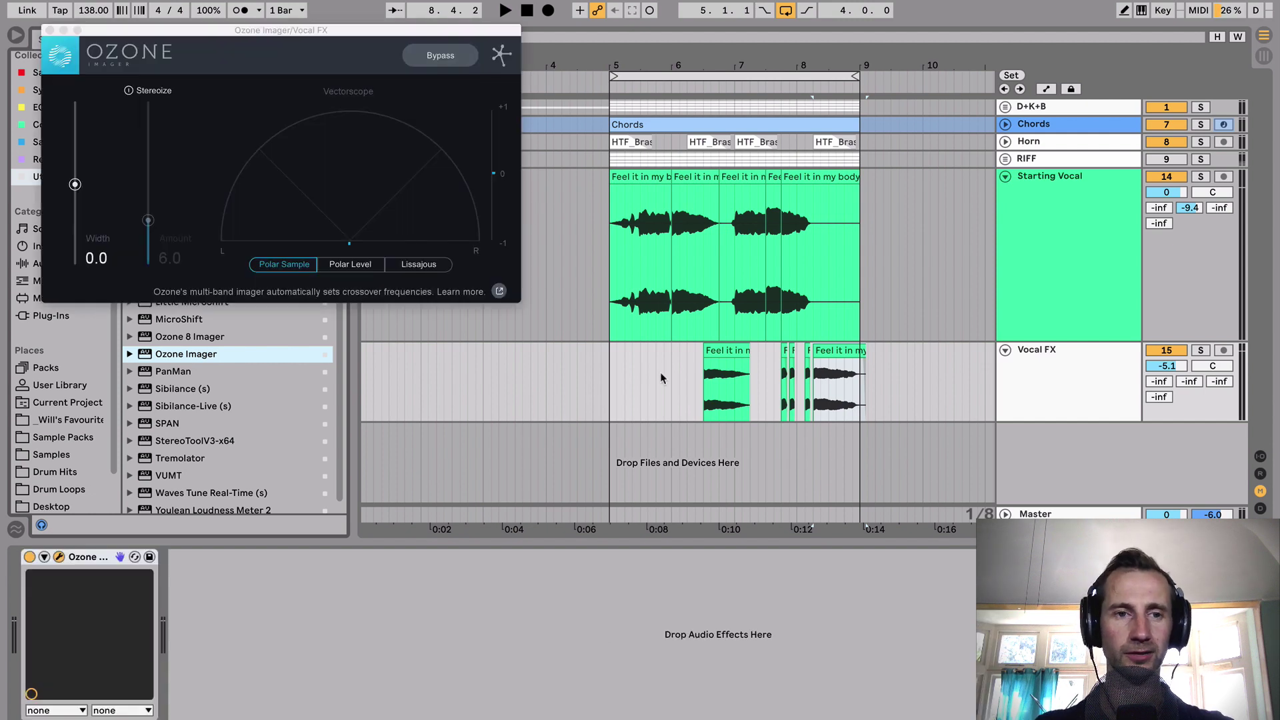
Step: Solo the Vocal FX track, enable Stereoize in Ozone Imager with Width at 87.7, and audition the widened chops
left_click(1198, 351)
left_click(704, 400)
key("space")
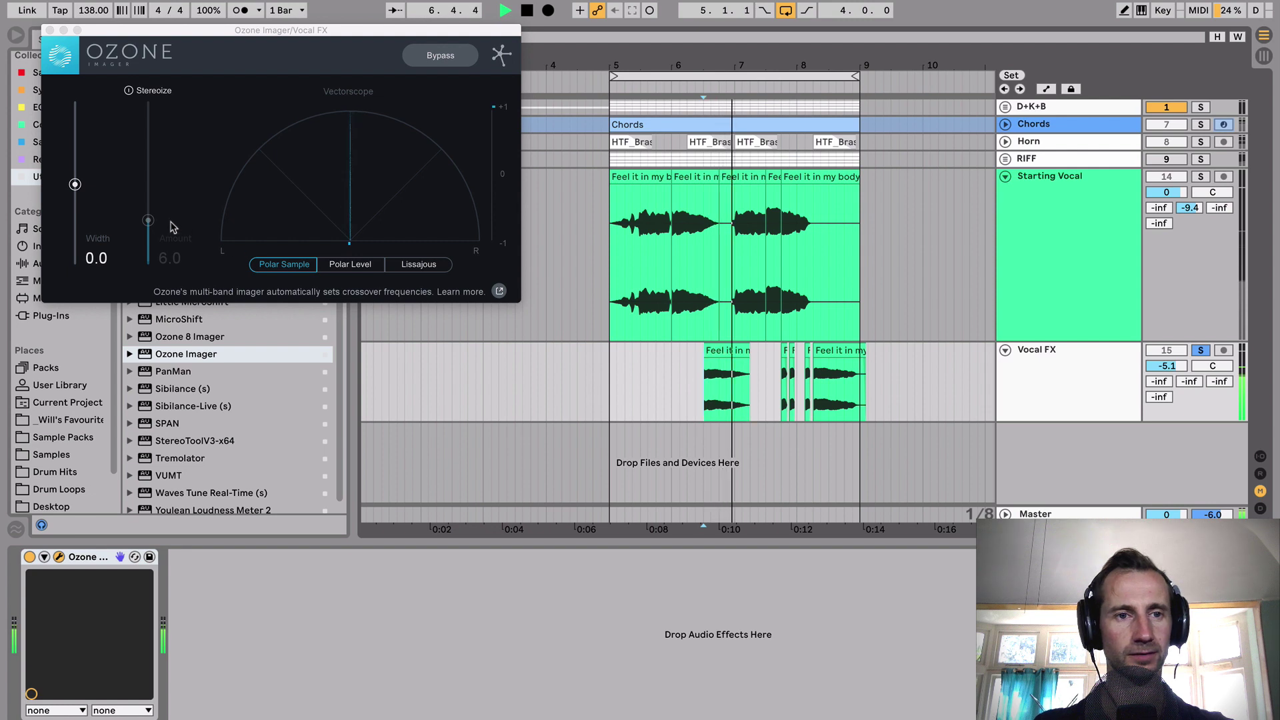
left_click(141, 91)
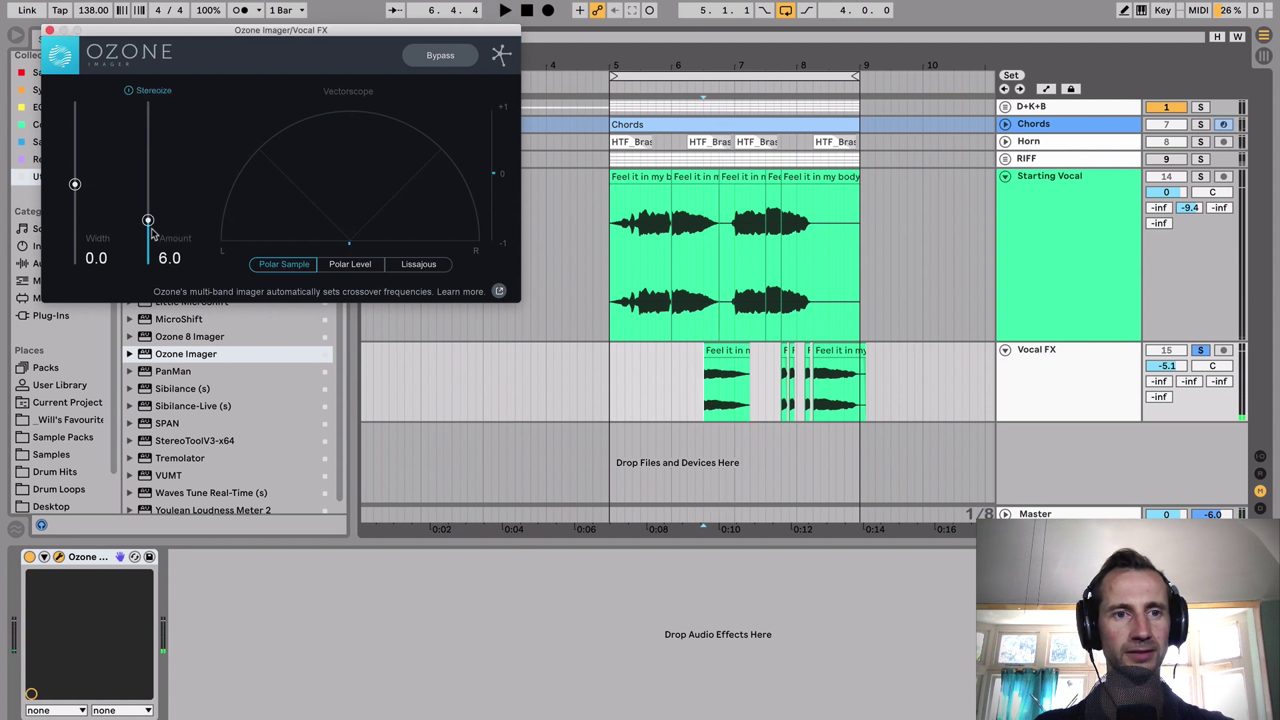
key("space")
left_click_drag(74, 184, 75, 113)
left_click(696, 410)
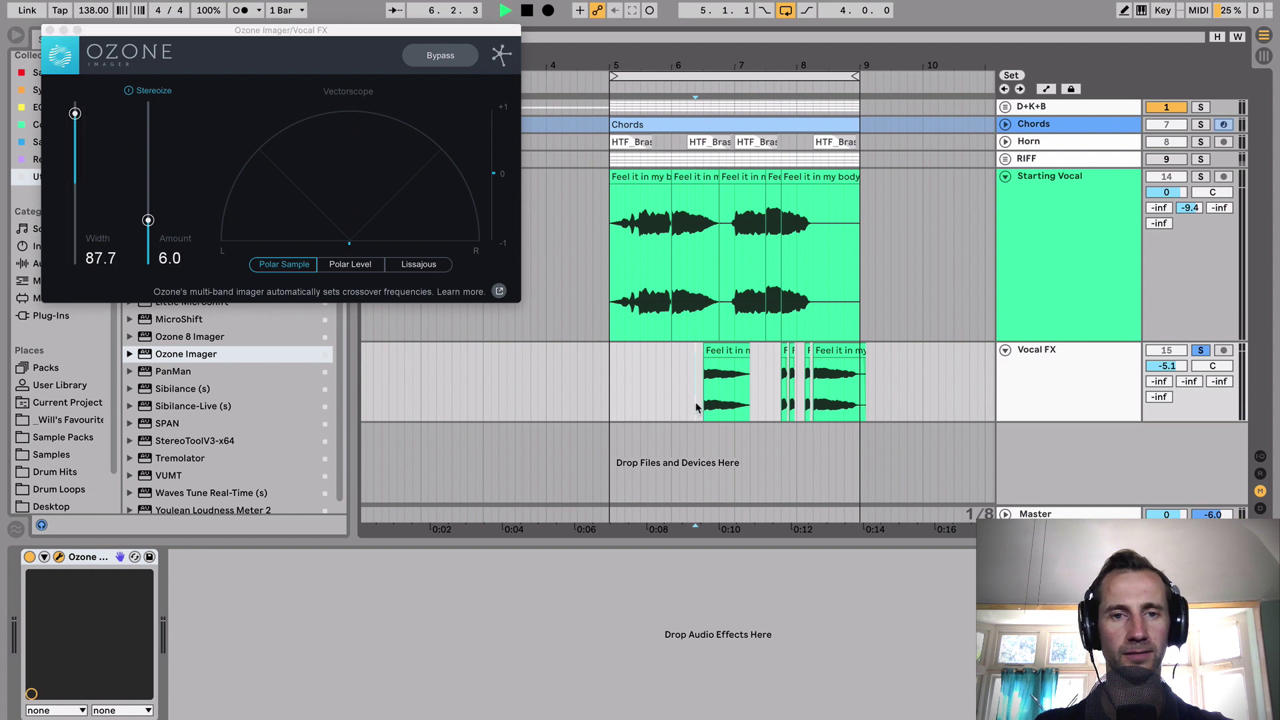
key("space")
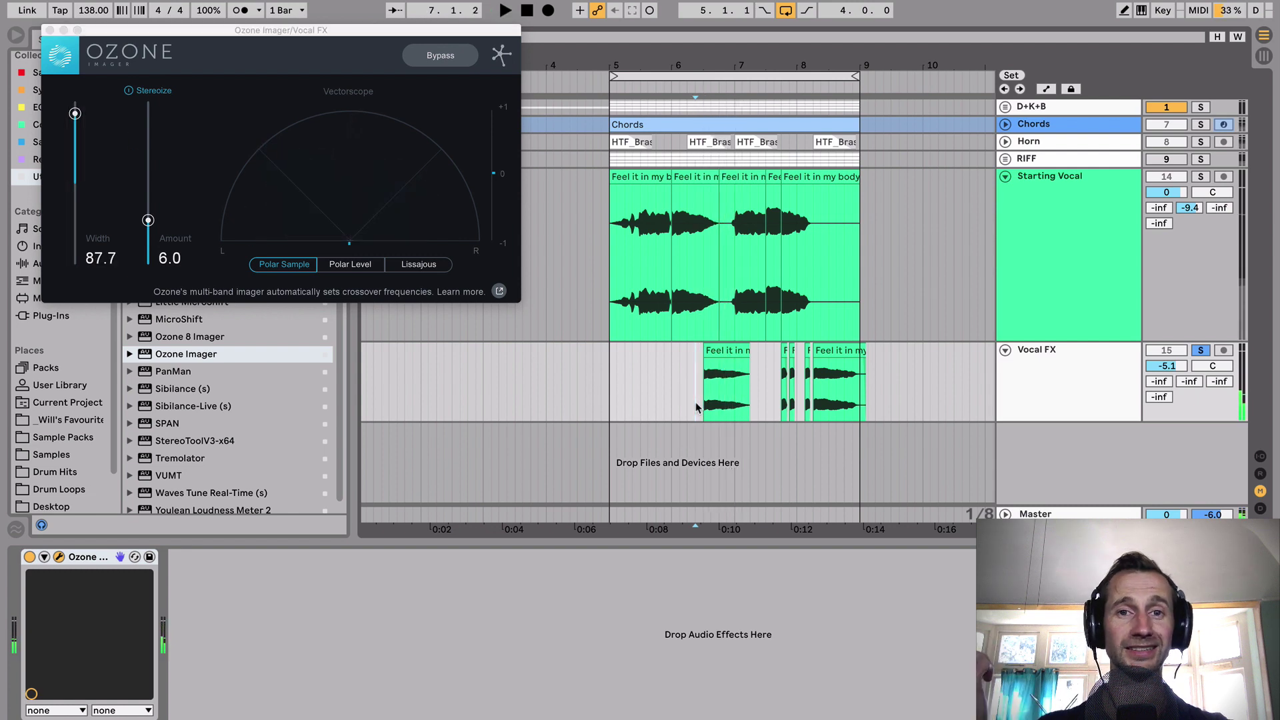
Step: Unsolo the Vocal FX track, hide the plug-in window and play the full loop from bar 5
left_click(1199, 351)
key("space")
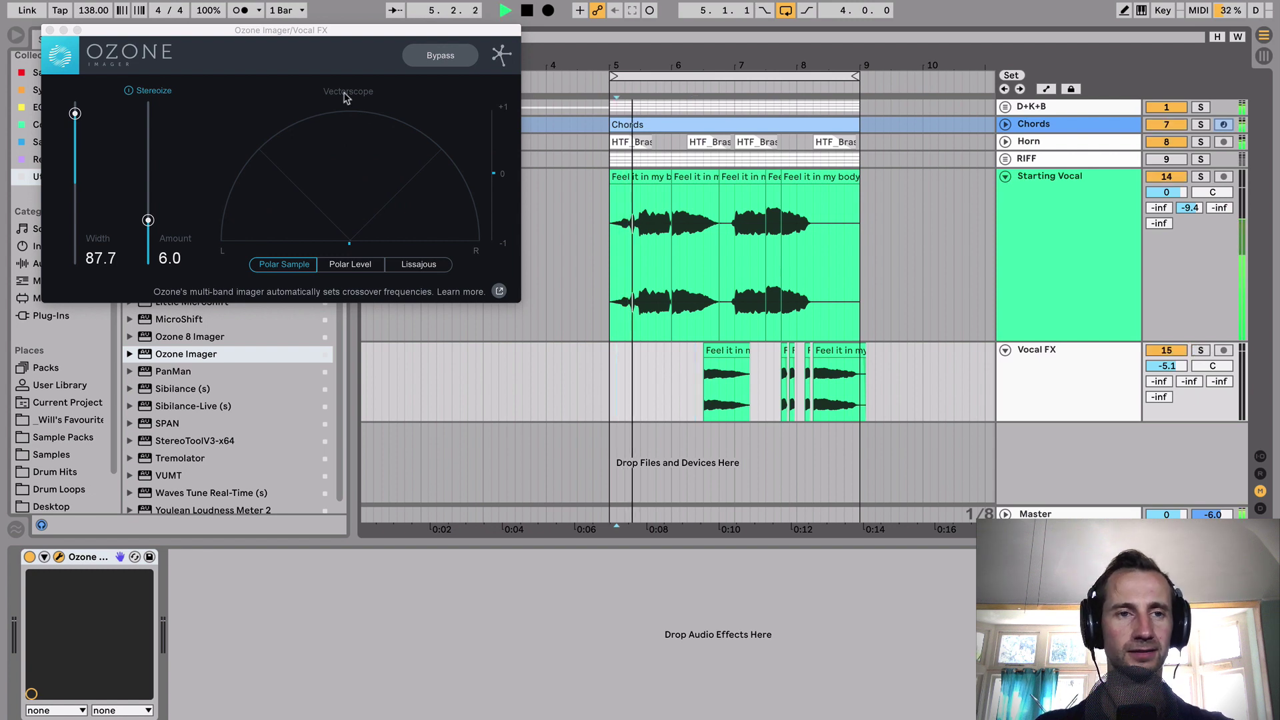
key("super+alt+p")
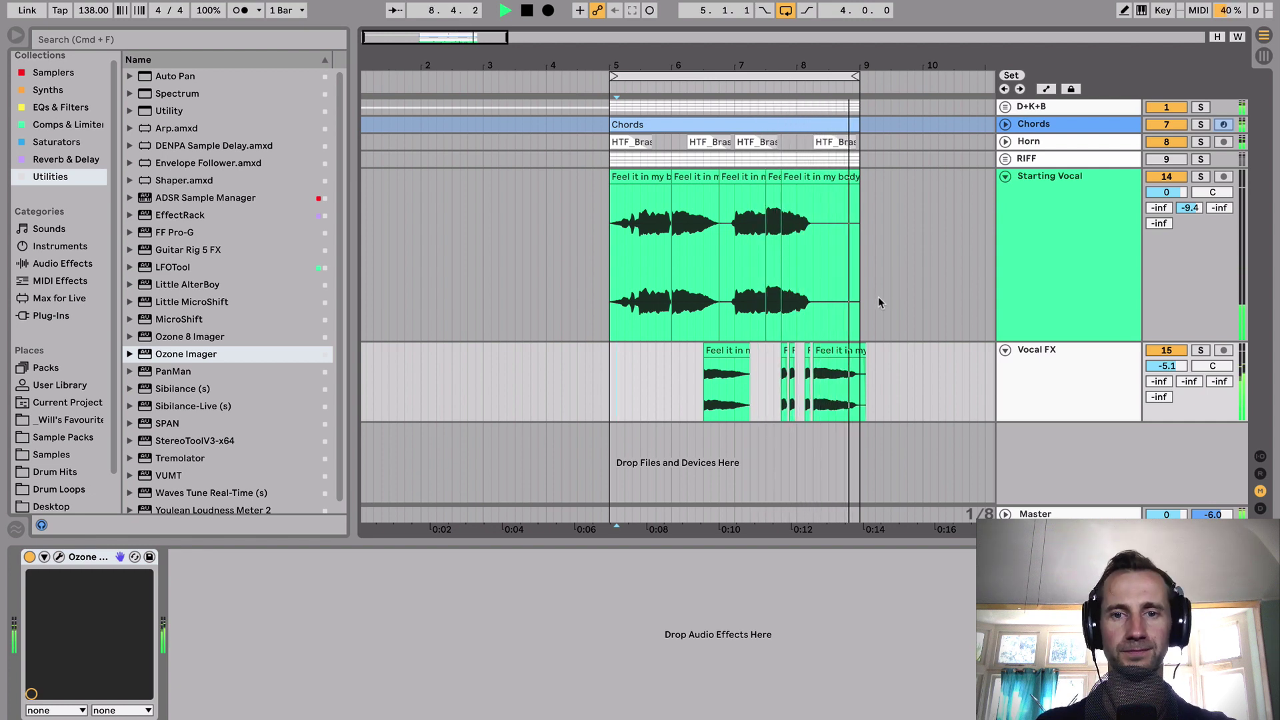
key("space")
Step: Trim the last Vocal FX clip so it ends at bar 9
left_click(845, 376)
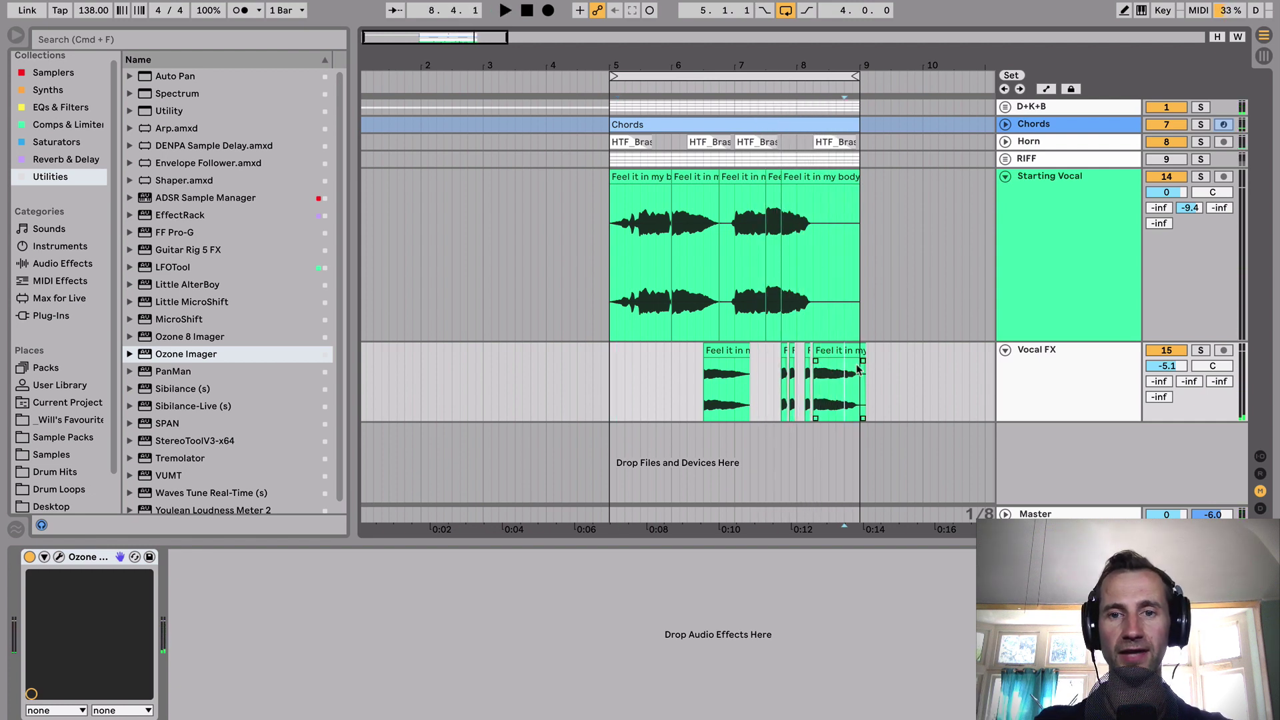
left_click_drag(862, 349, 861, 352)
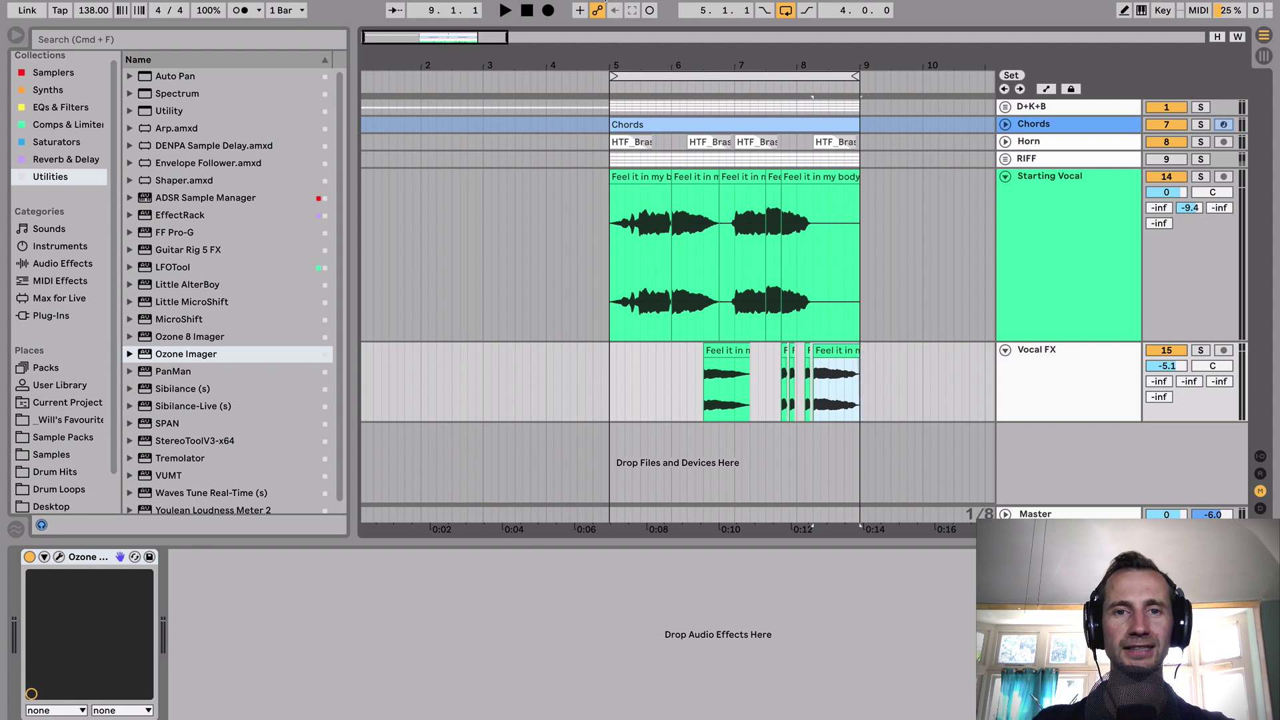
Step: Split the first Starting Vocal slice at the loud vocal onset just before 5.3 and again at about 5.3.3
left_click_drag(628, 60, 629, 110)
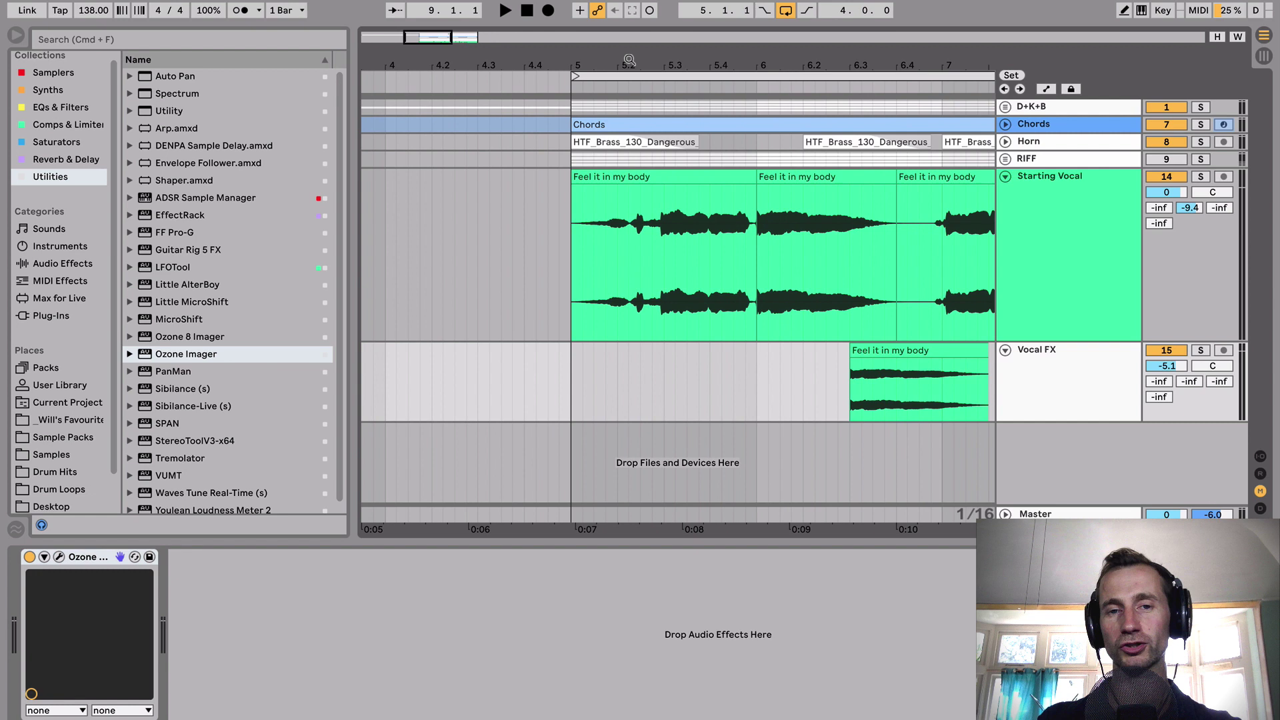
left_click_drag(701, 58, 630, 151)
left_click_drag(622, 67, 624, 100)
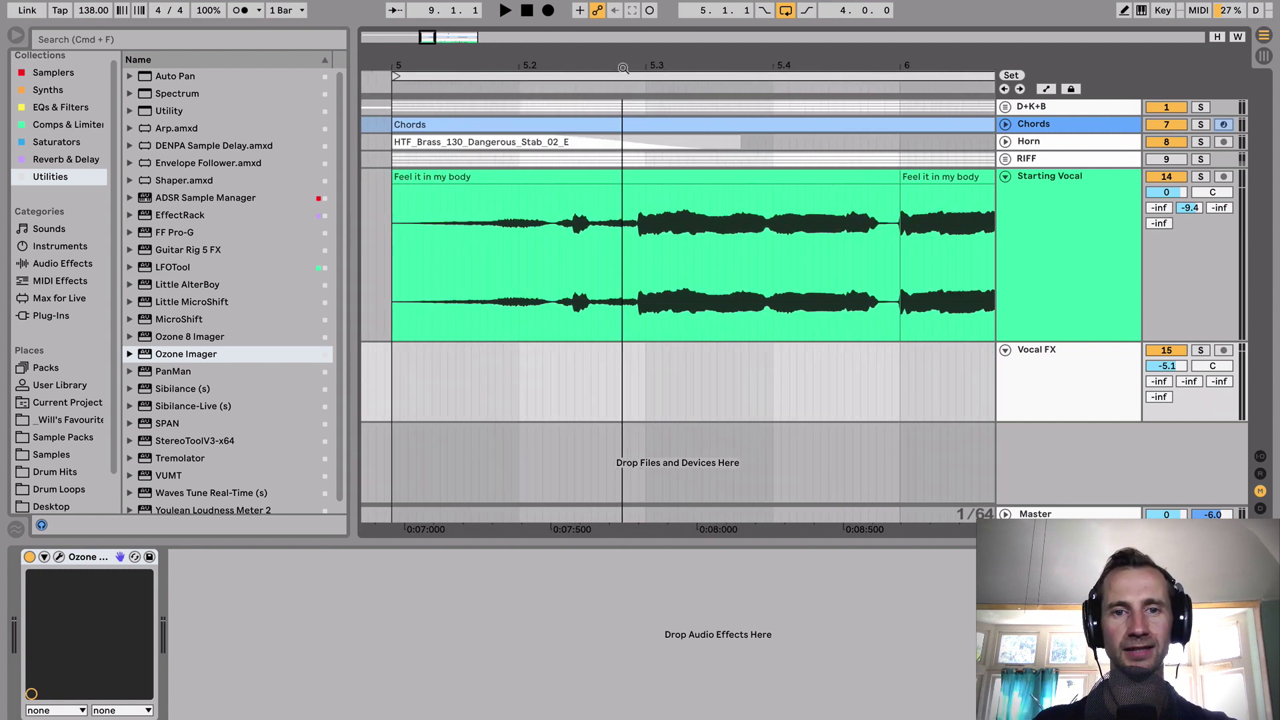
left_click(638, 266)
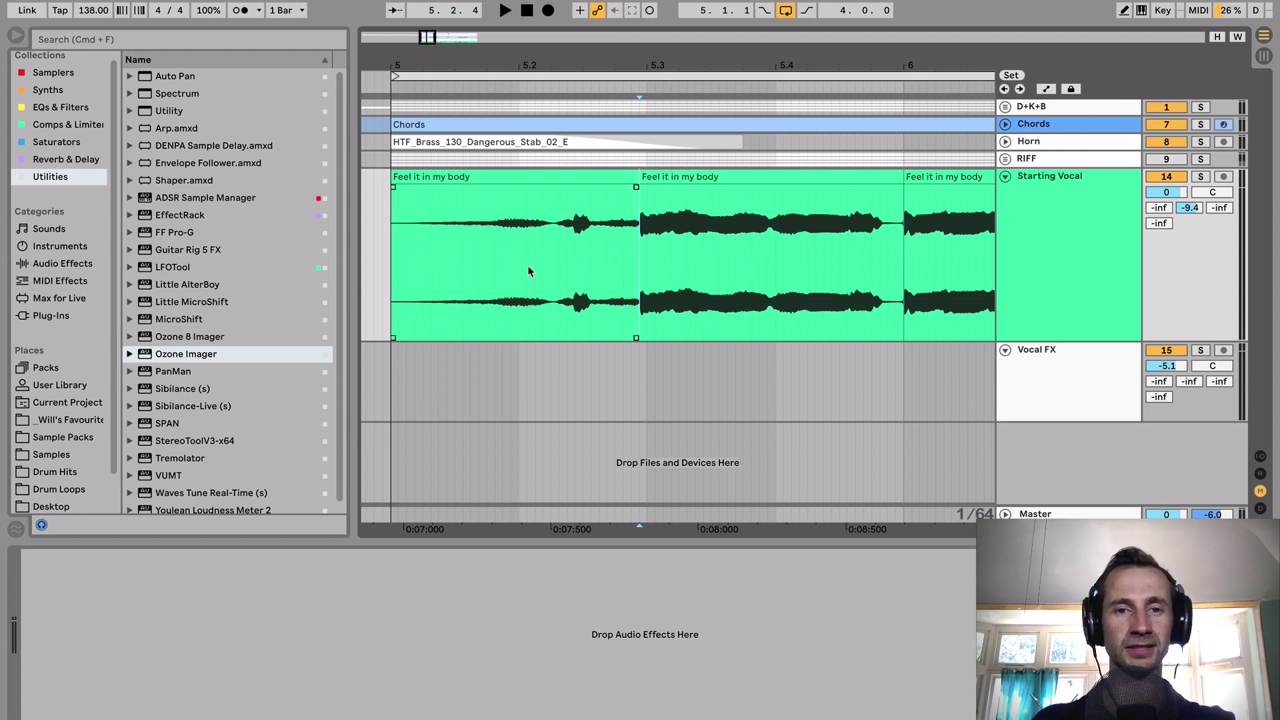
left_click(719, 264)
key("super+e")
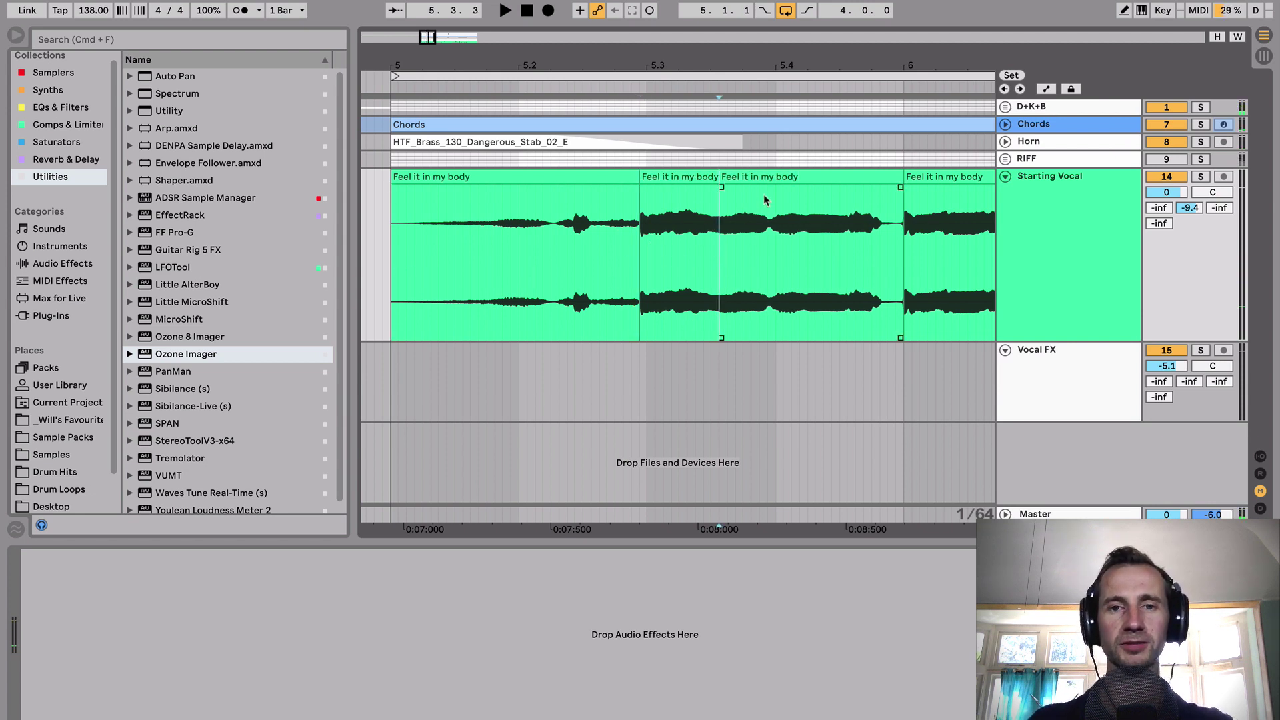
Step: Delete the Starting Vocal slice leading up to bar 6, shift the short slice before it to 5.3, and play from bar 5
left_click(784, 176)
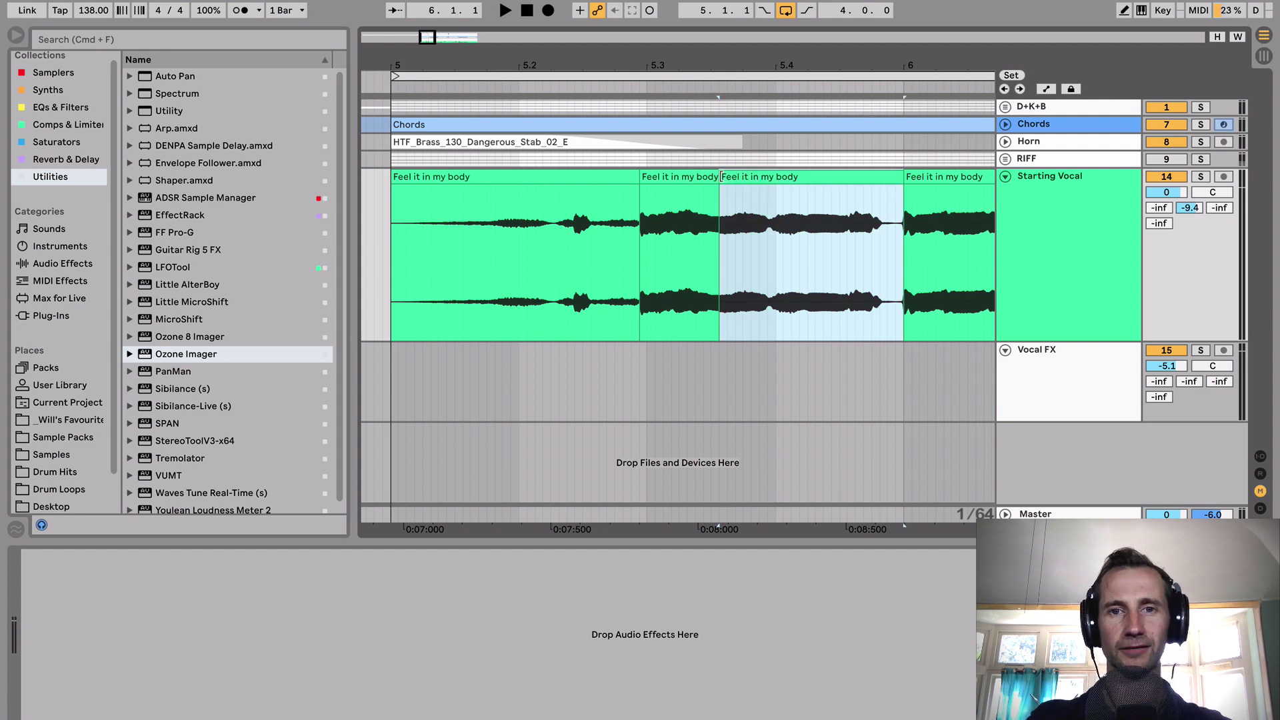
key("Delete")
left_click(649, 178)
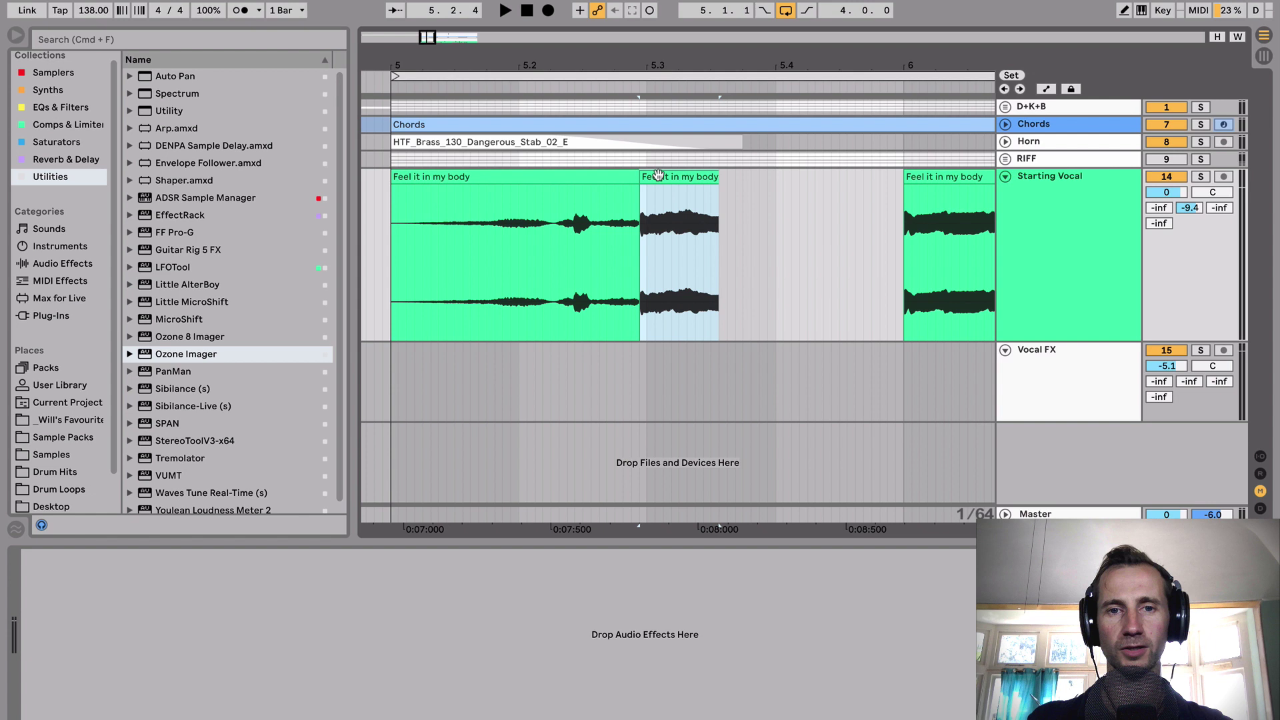
left_click_drag(661, 175, 668, 176)
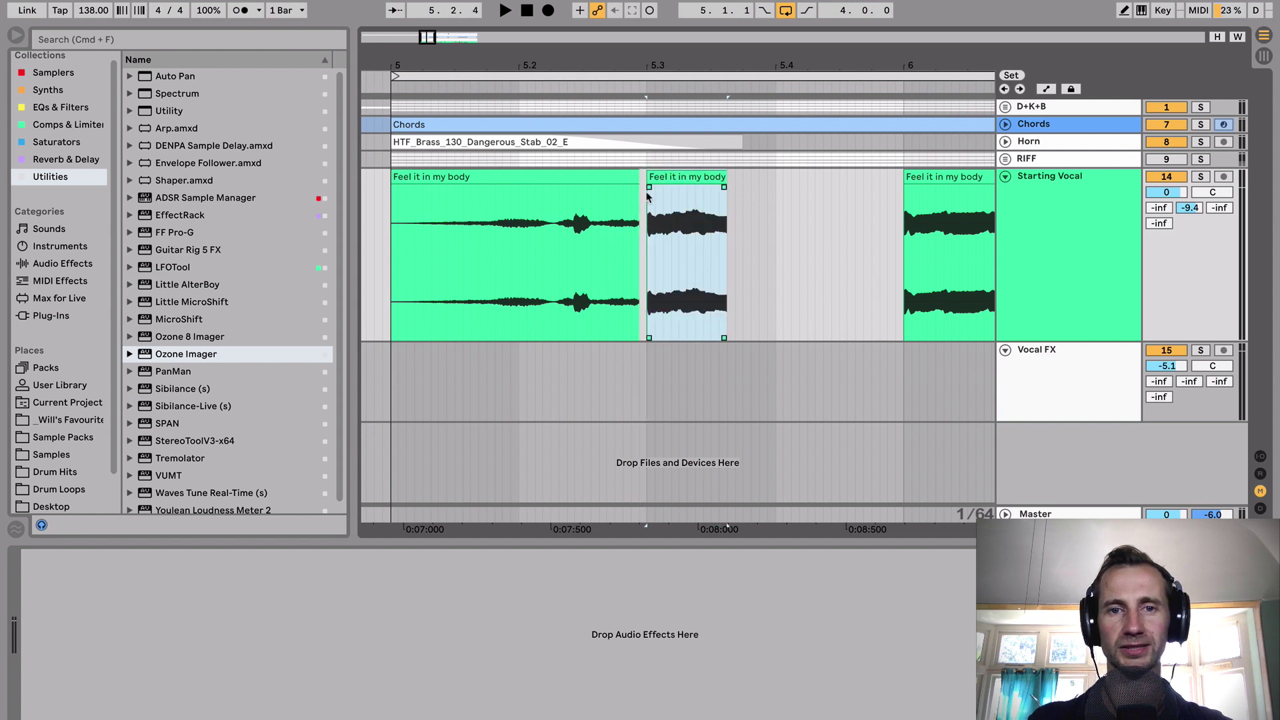
left_click(389, 260)
key("space")
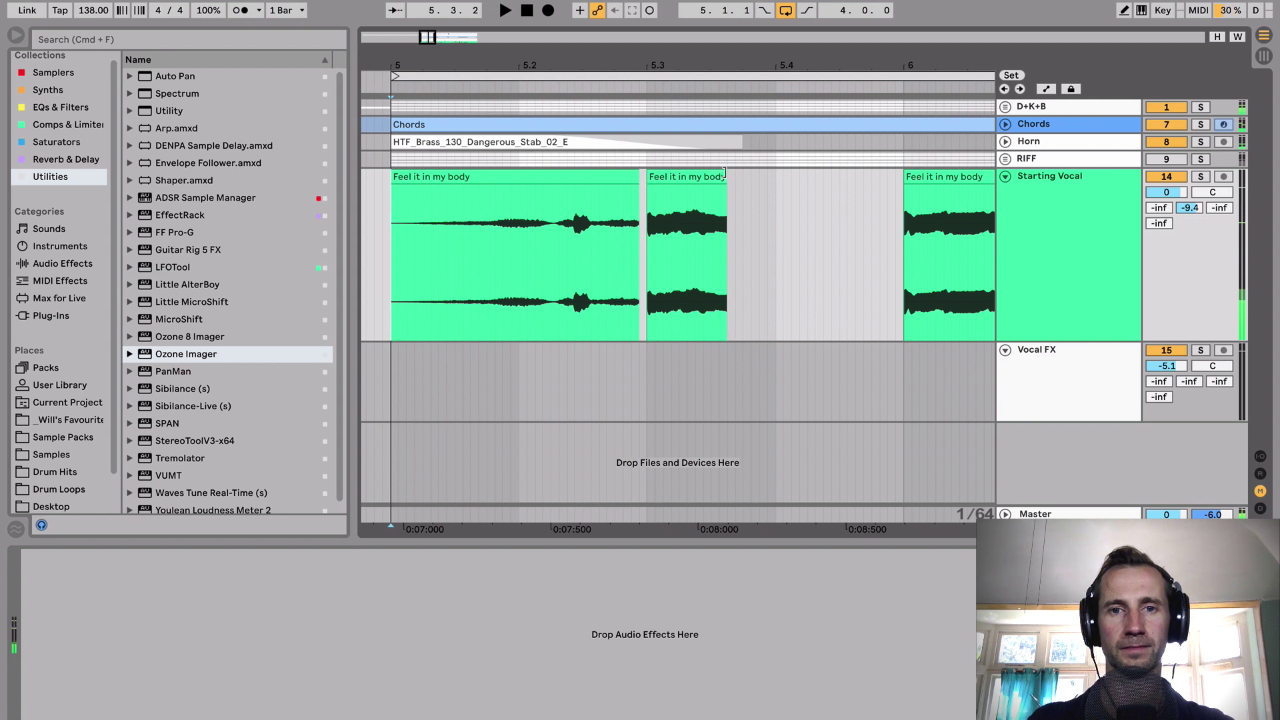
Step: Shorten the slice at 5.3 with a faded-out end, repeat it every half beat up to bar 6, and open the first chop's settings
mouse_move(725, 175)
left_mouse_down()
mouse_move(687, 191)
mouse_move(676, 175)
mouse_move(859, 177)
left_mouse_up()
double_click(675, 176)
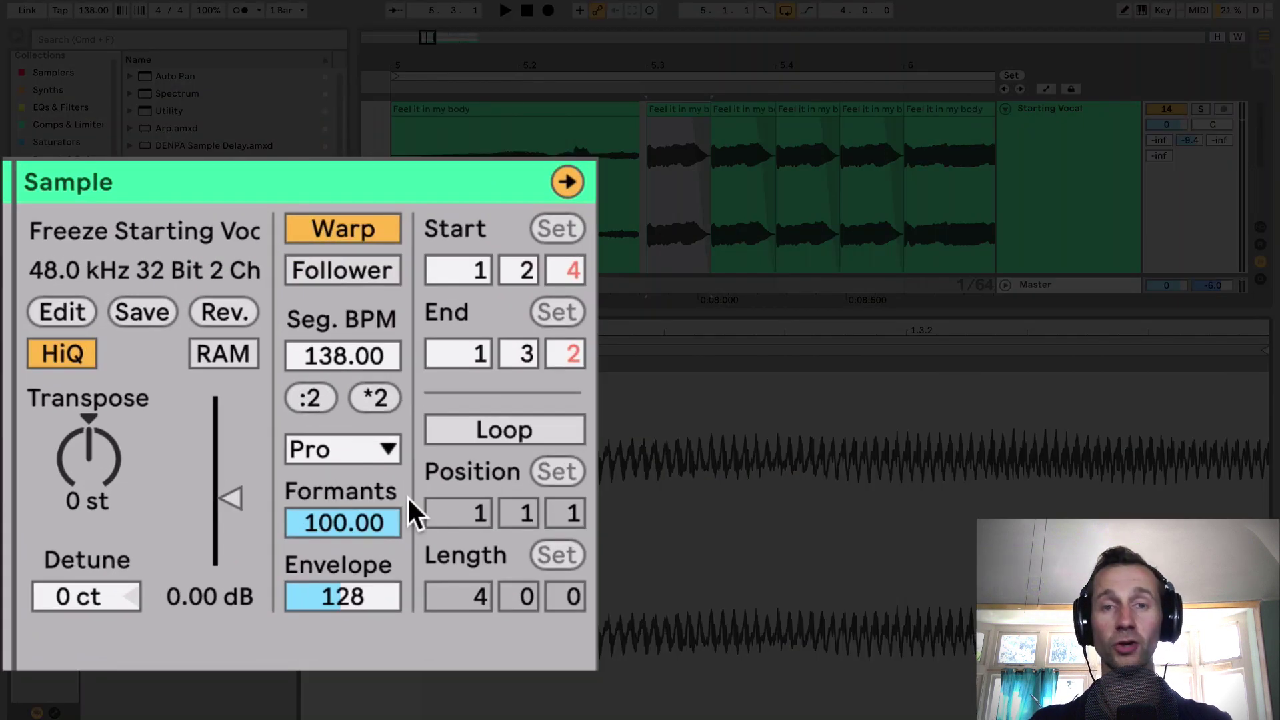
Step: Try transposing the first chop at 5.3 to 2 st
left_click(106, 457)
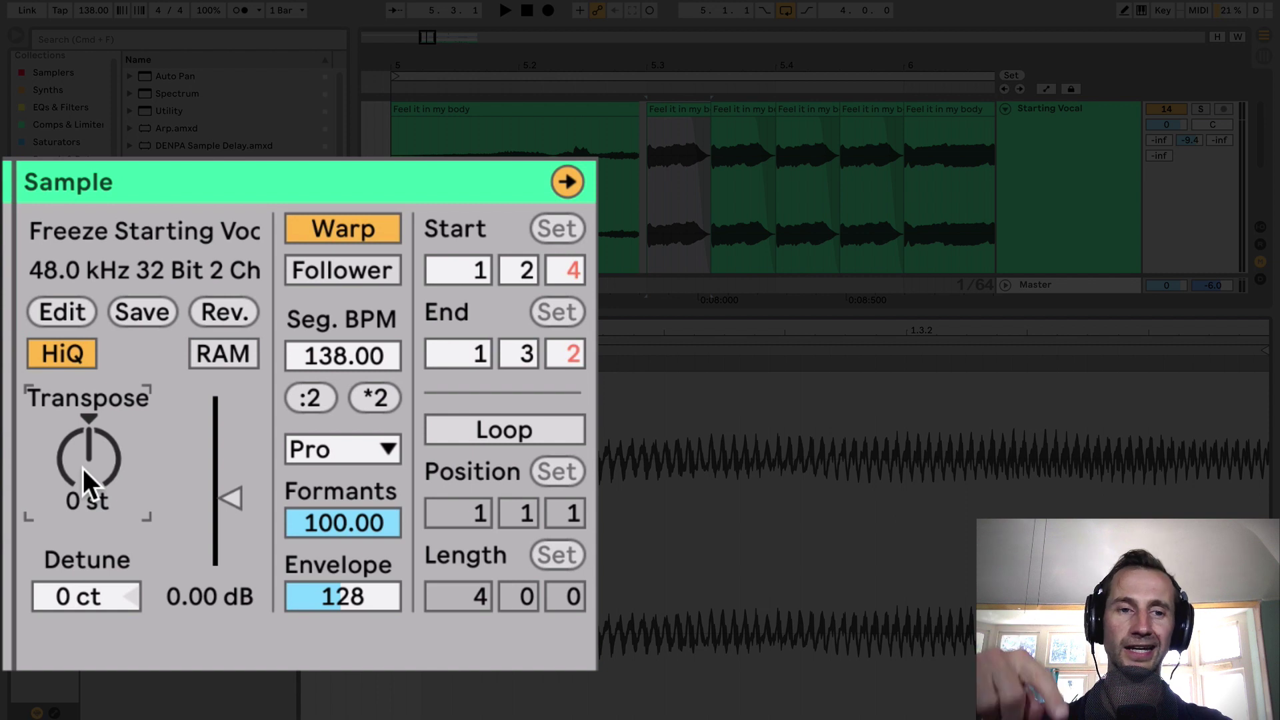
left_click_drag(88, 457, 88, 444)
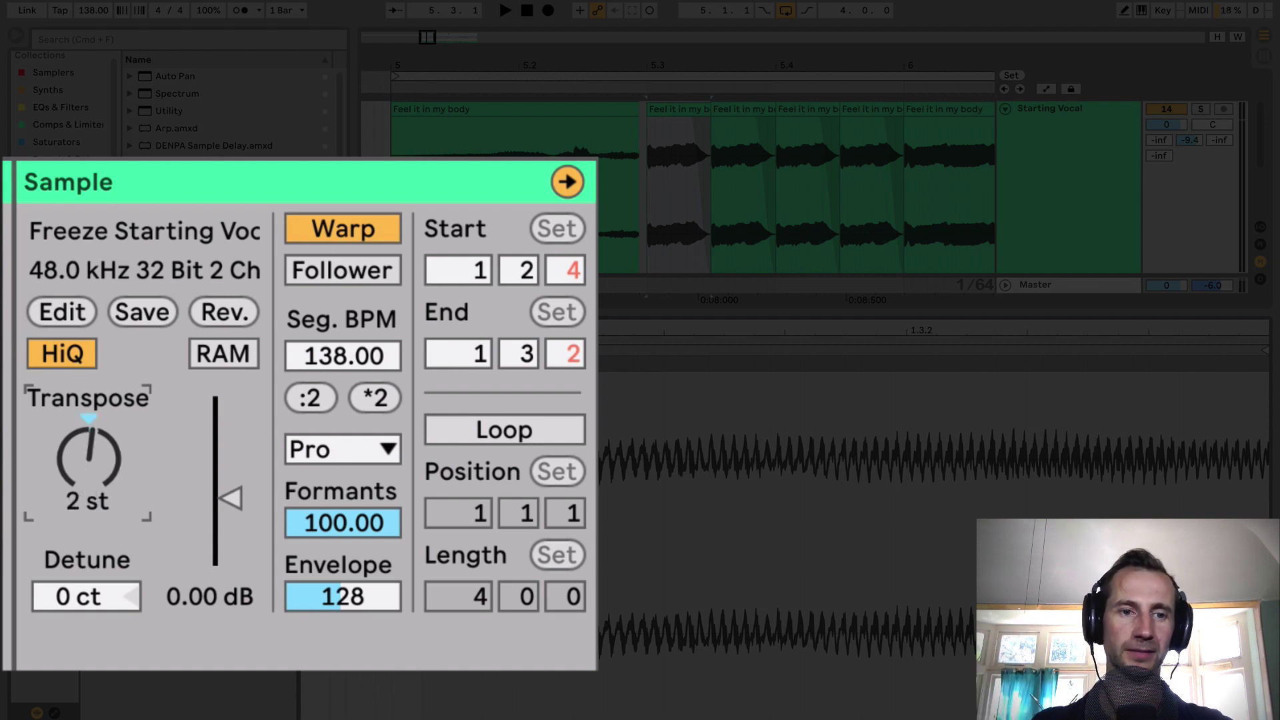
key("Down")
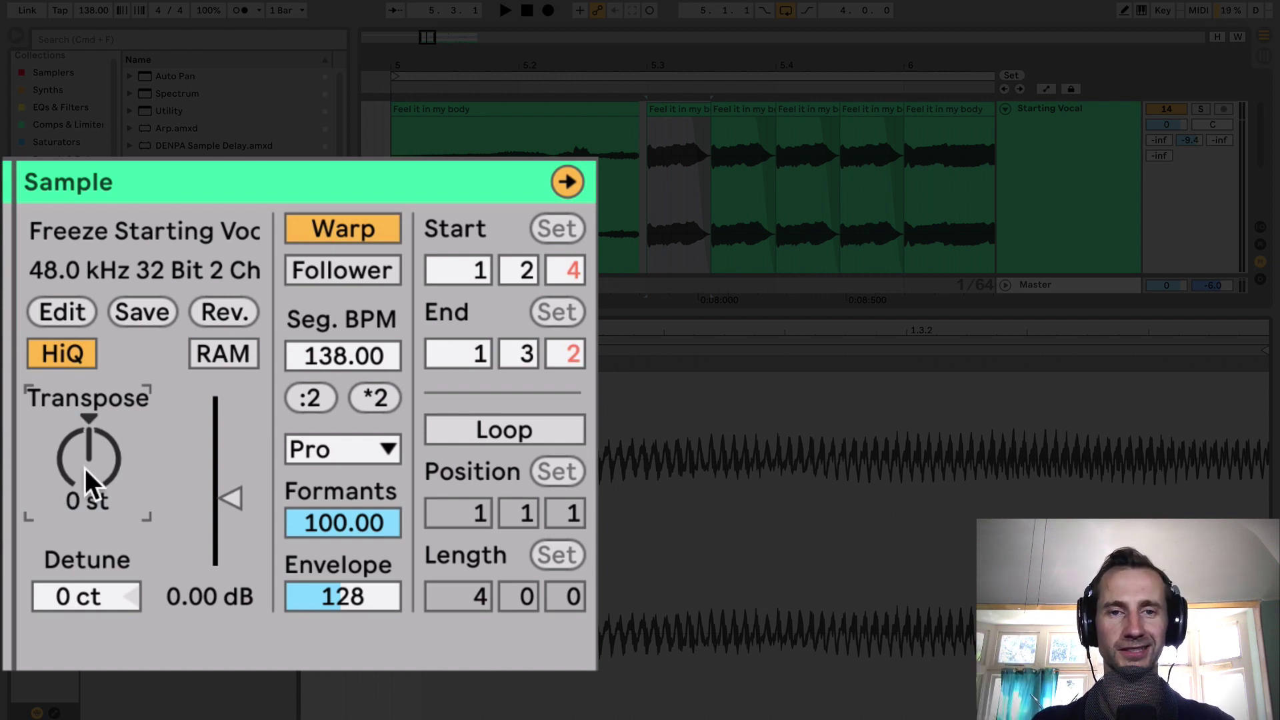
Step: Solo the Starting Vocal track and play the repeated chops from bar 5
left_click(1166, 109)
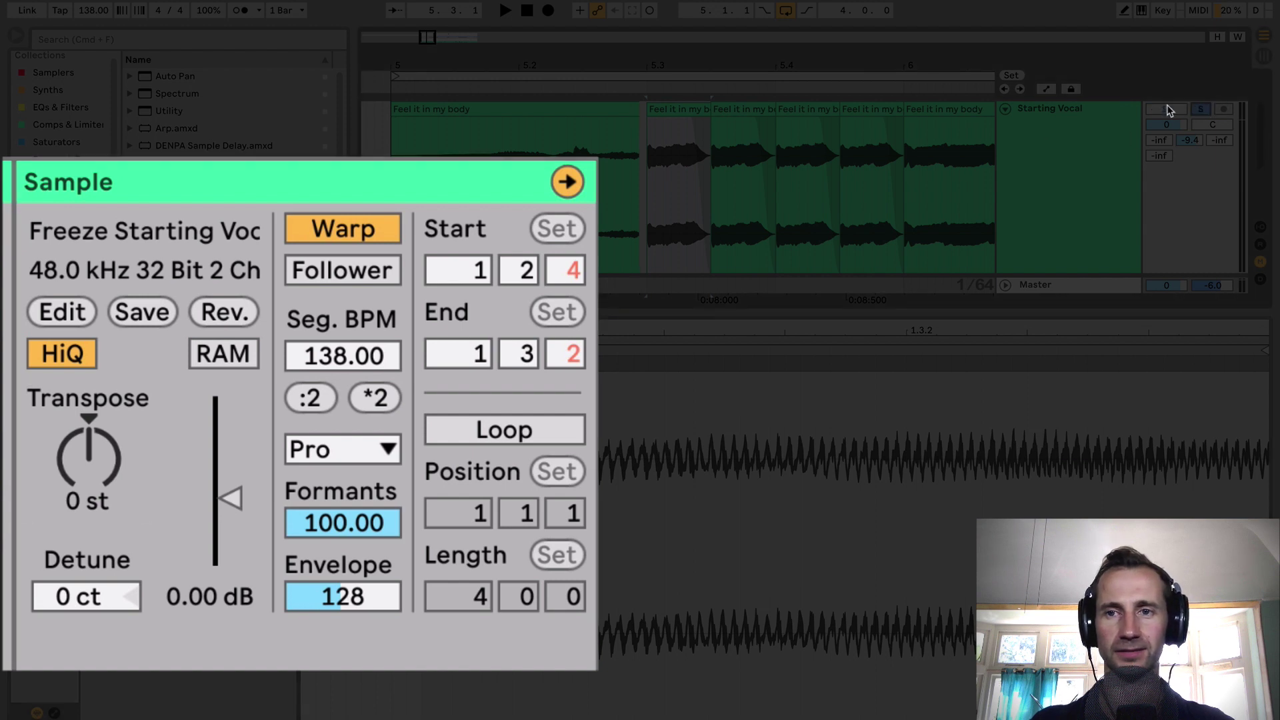
left_click(510, 162)
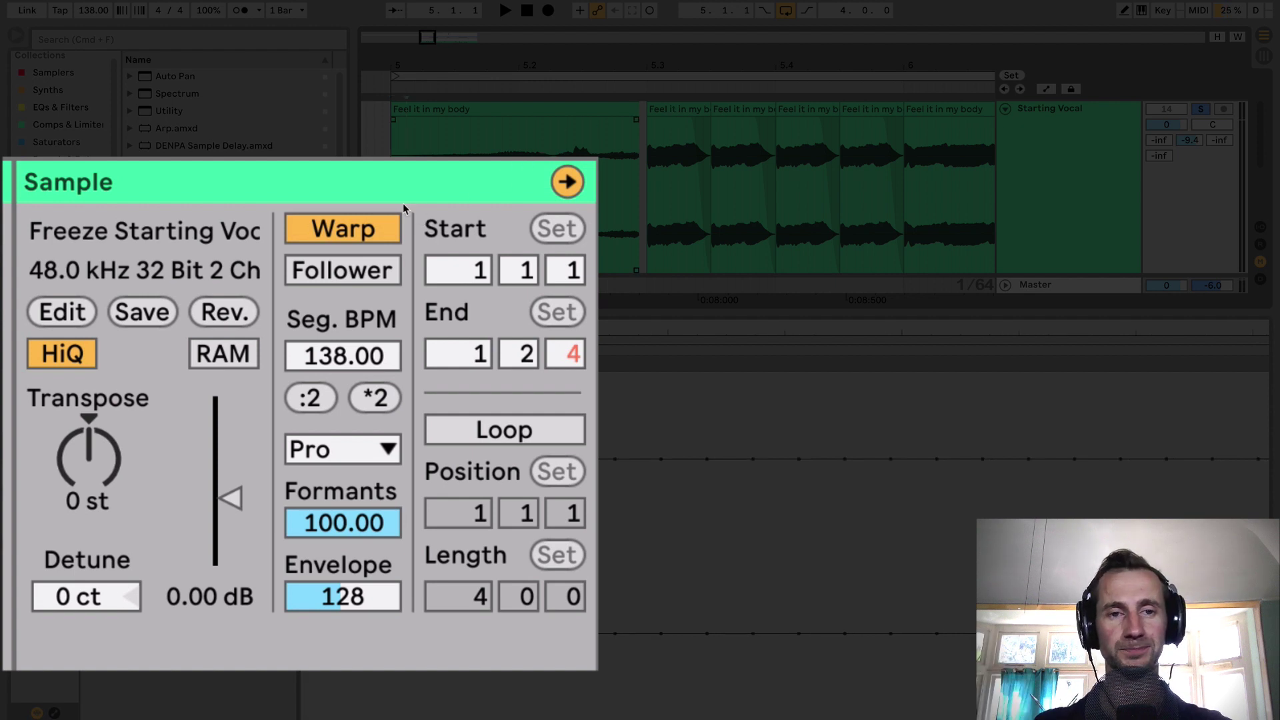
key("space")
Step: Transpose the chop at 5.3 to 5 st and audition the phrase from bar 5
left_click(681, 123)
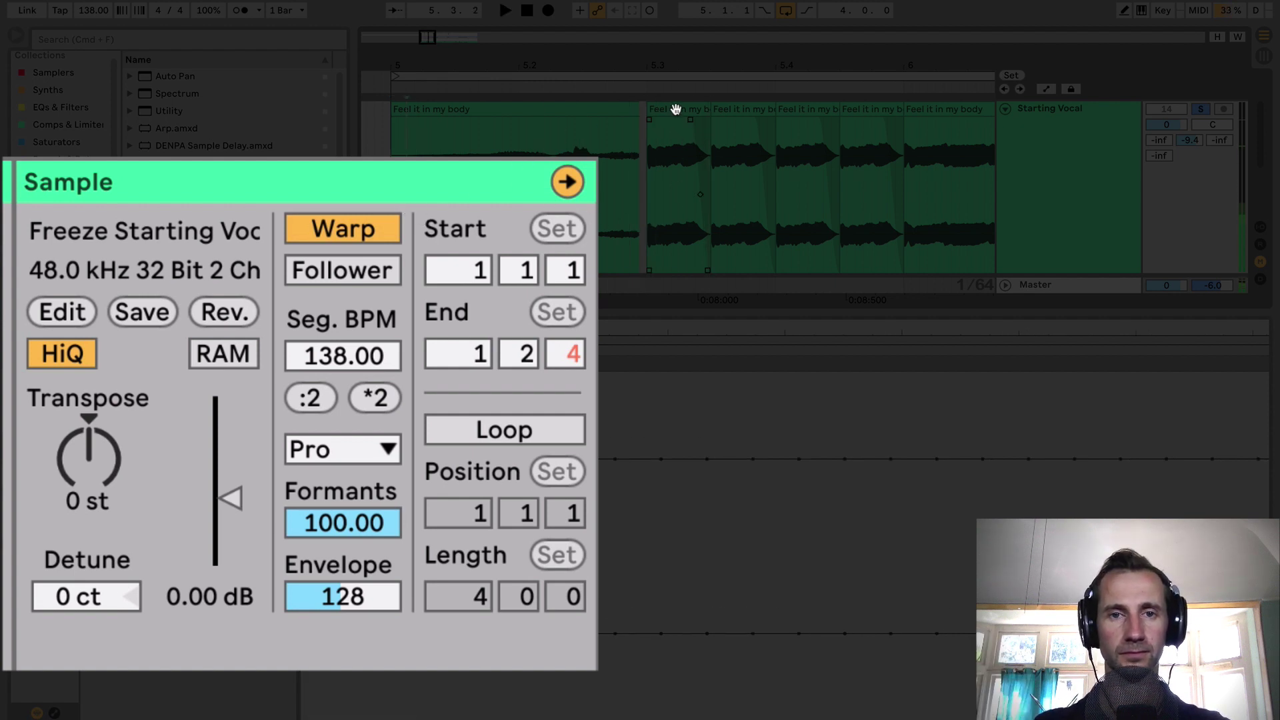
left_click(675, 109)
left_click_drag(89, 458, 88, 425)
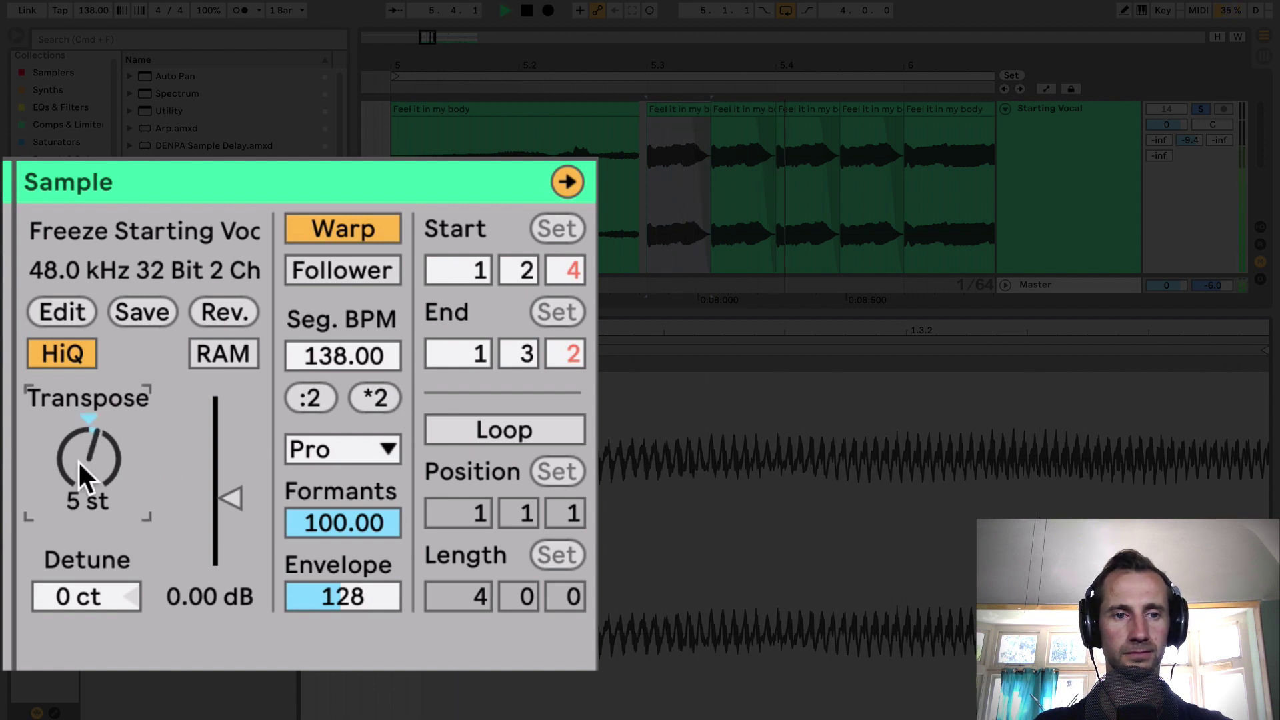
left_click(394, 209)
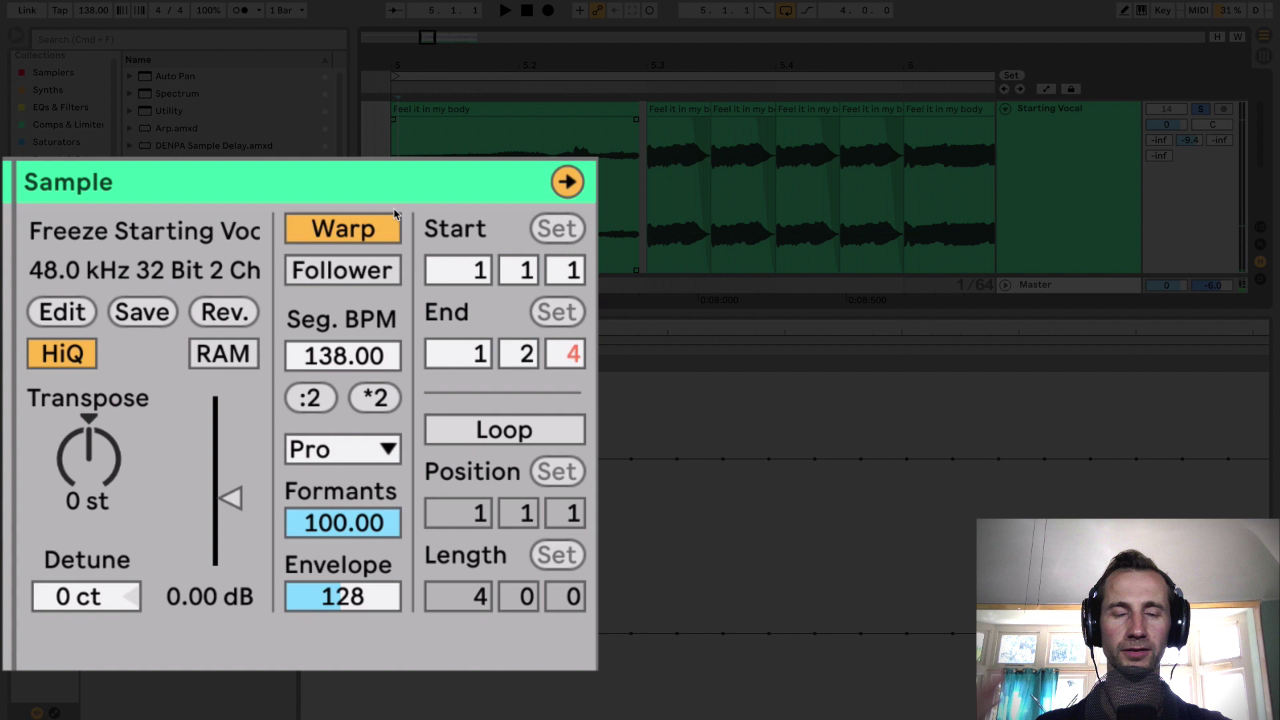
key("space")
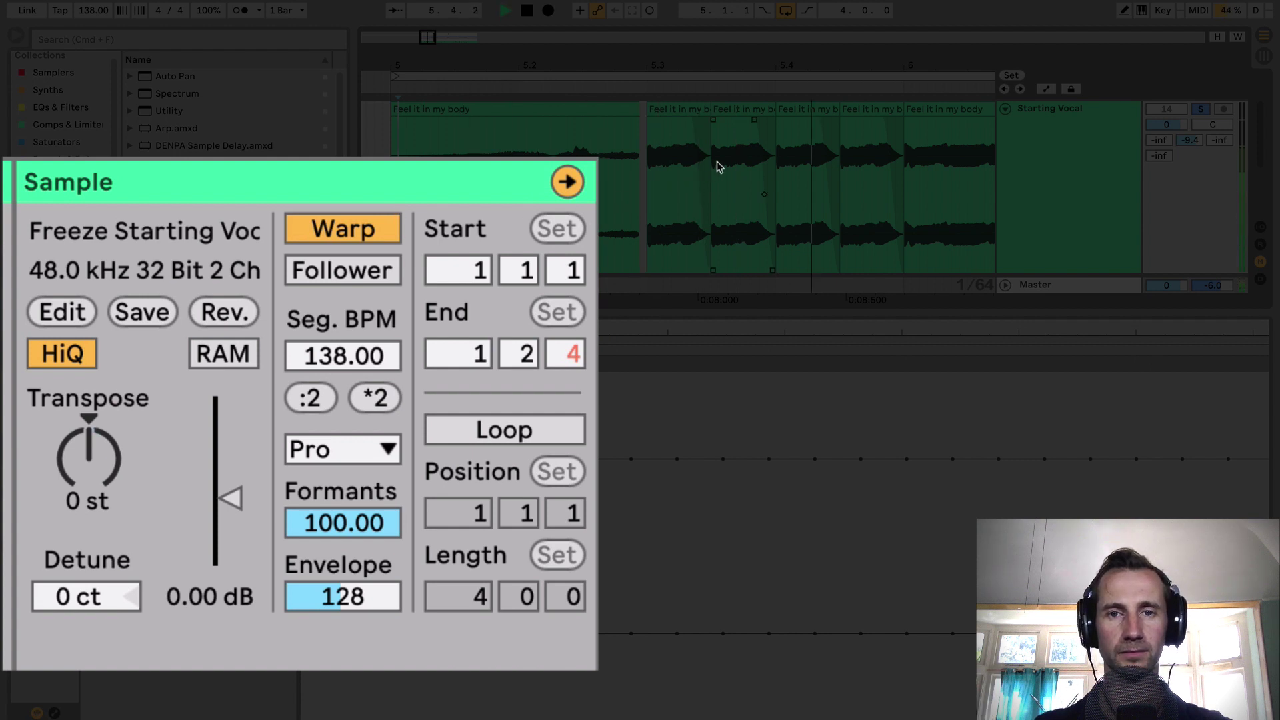
Step: Transpose the third chop at 5.4 to -2 st and audition the whole vocal phrase
left_click(809, 114)
key("space")
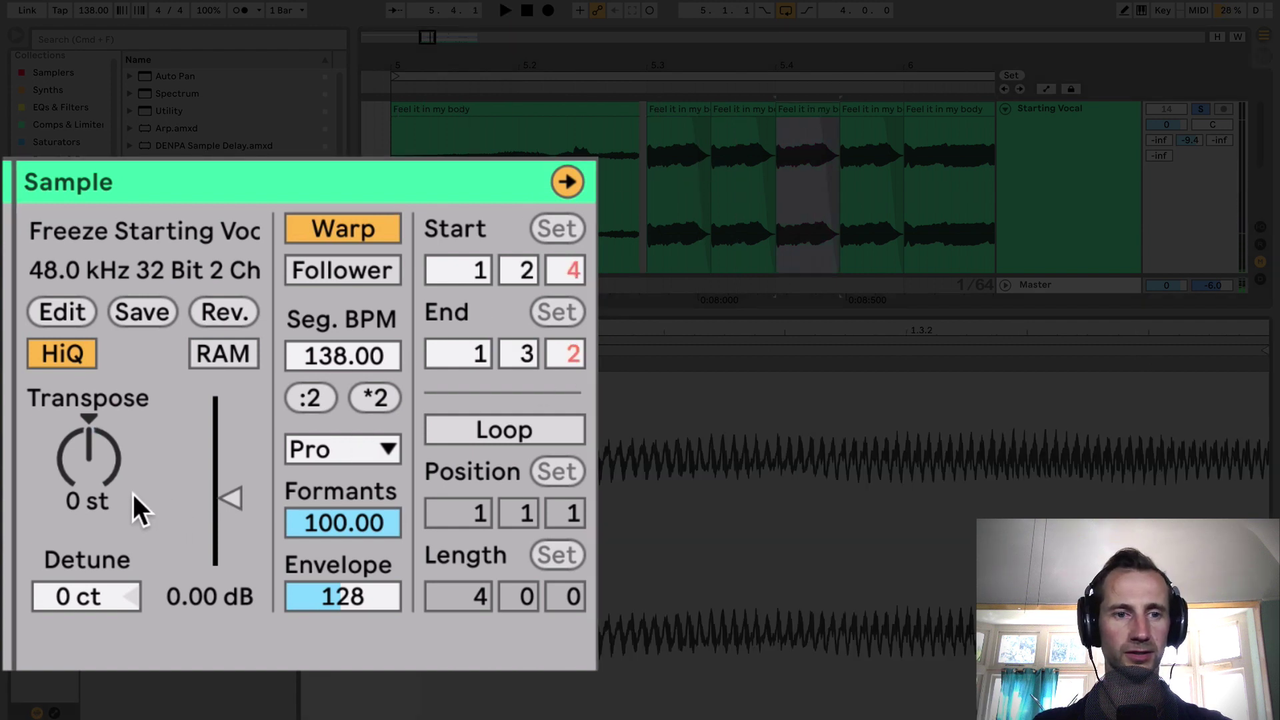
left_click_drag(107, 467, 107, 484)
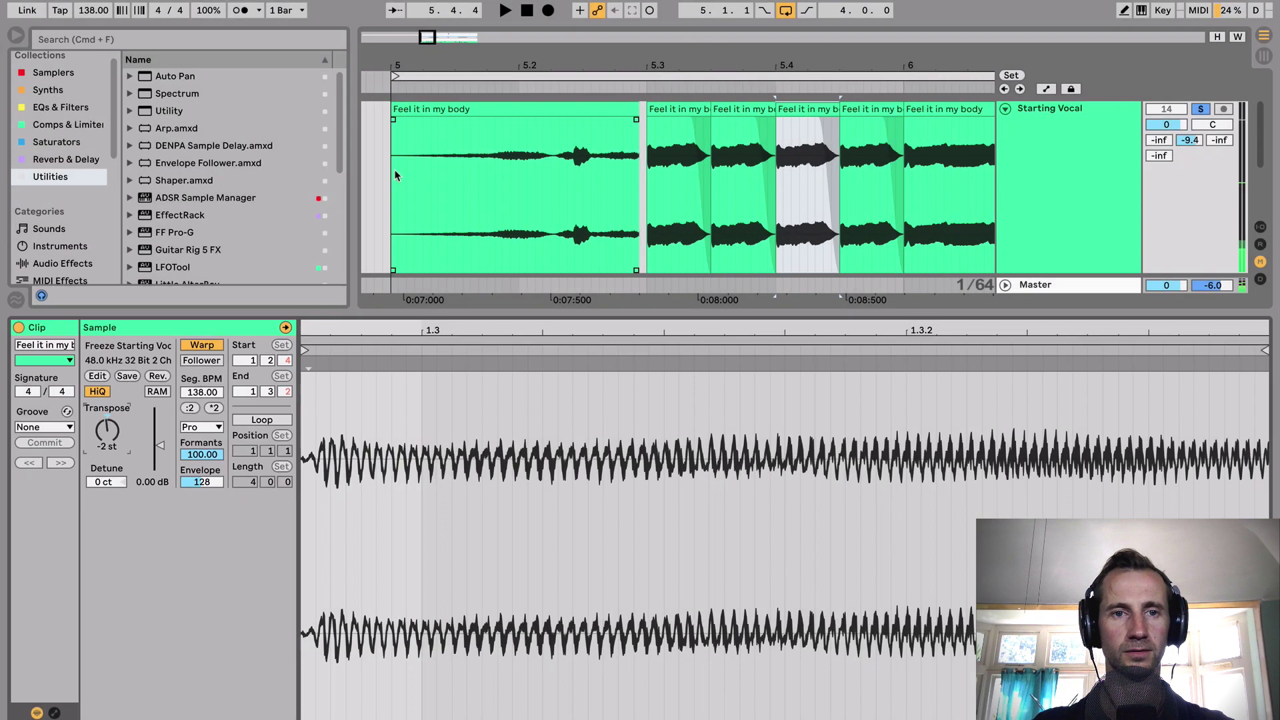
left_click(708, 184)
key("space")
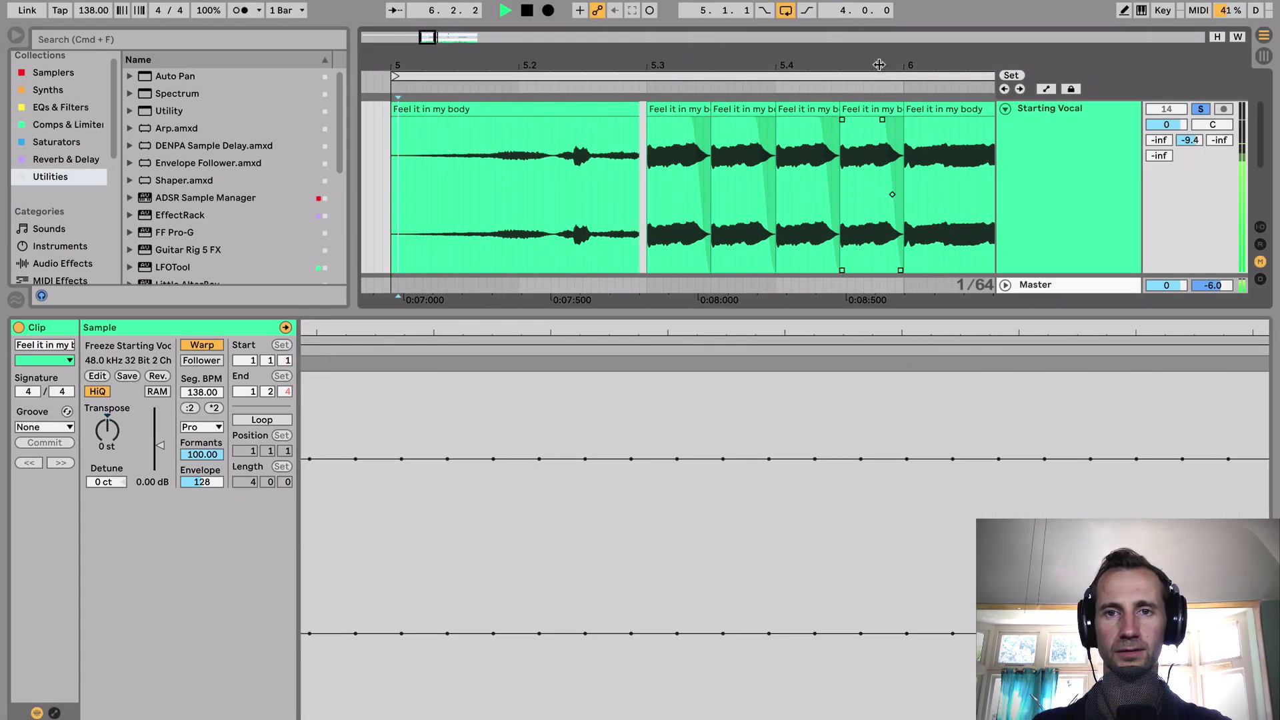
left_click_drag(878, 65, 582, 33)
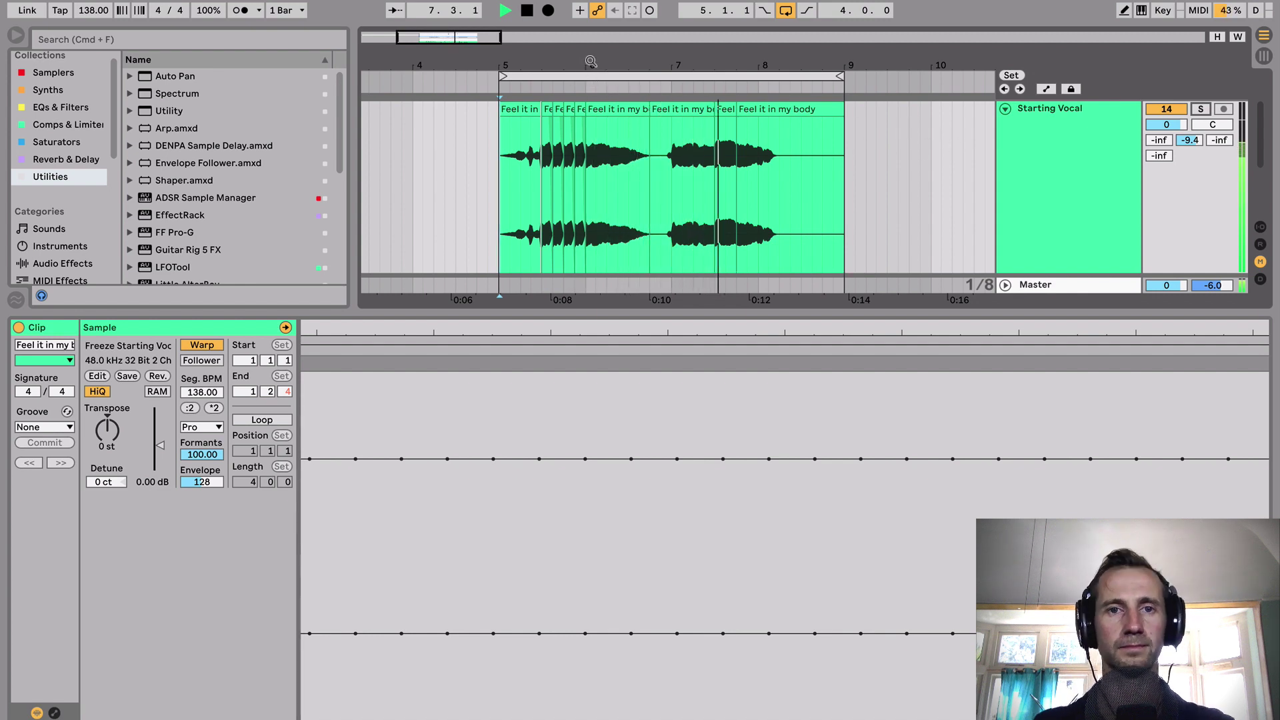
key("space")
Step: Extend the start of the bar 6 vocal clip back to 5.4.3, replacing the fourth chop, and play the result
mouse_move(581, 65)
left_mouse_down()
mouse_move(581, 134)
mouse_move(581, 67)
left_mouse_up()
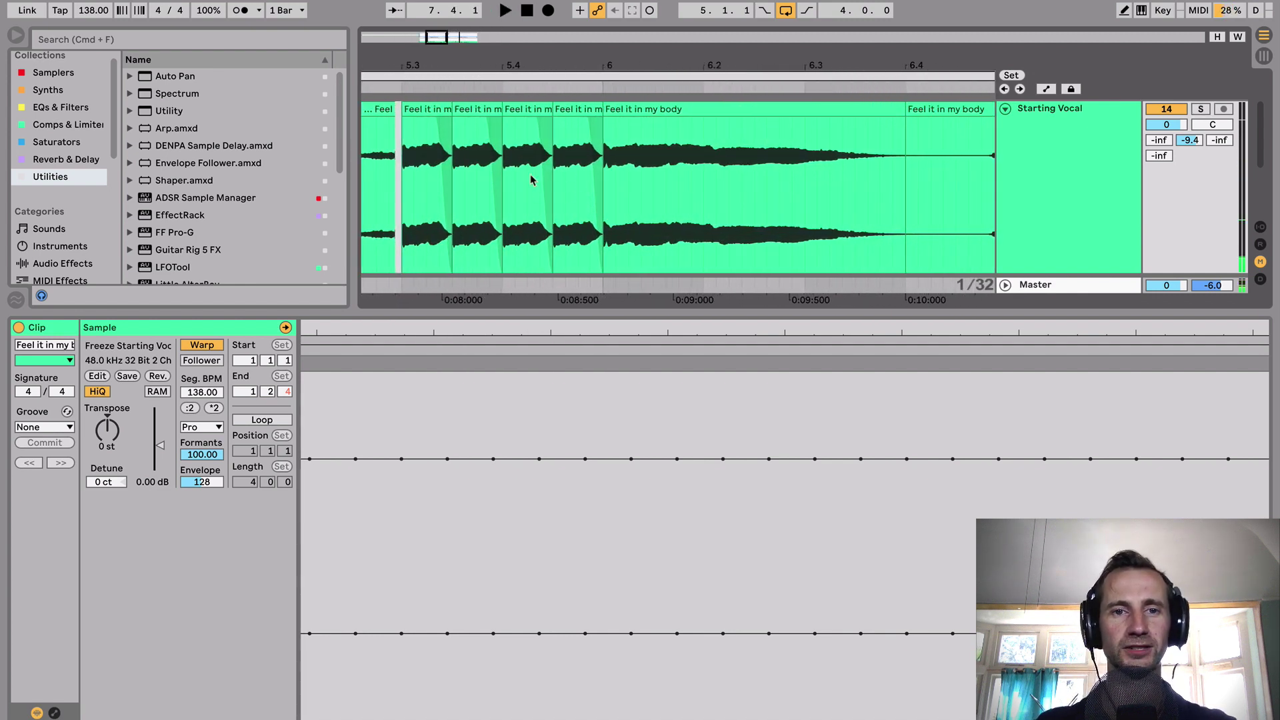
left_click(606, 203)
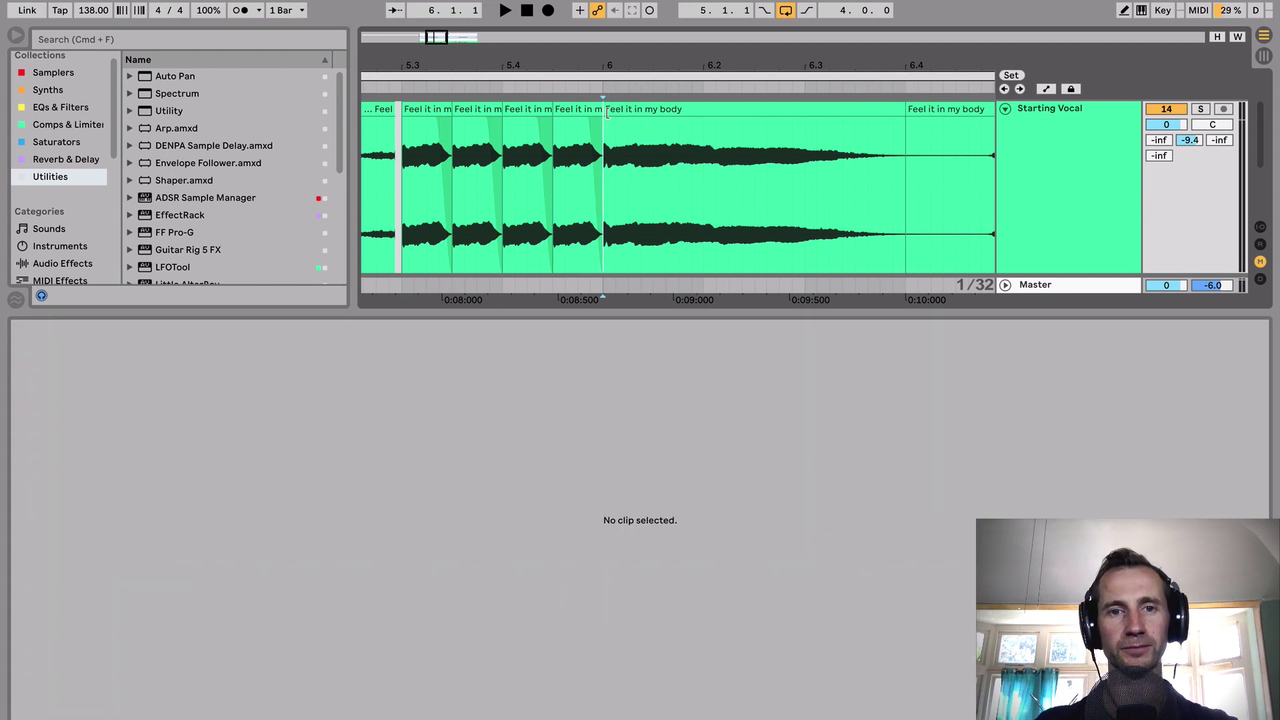
left_click_drag(607, 109, 554, 109)
left_click(557, 188)
key("space")
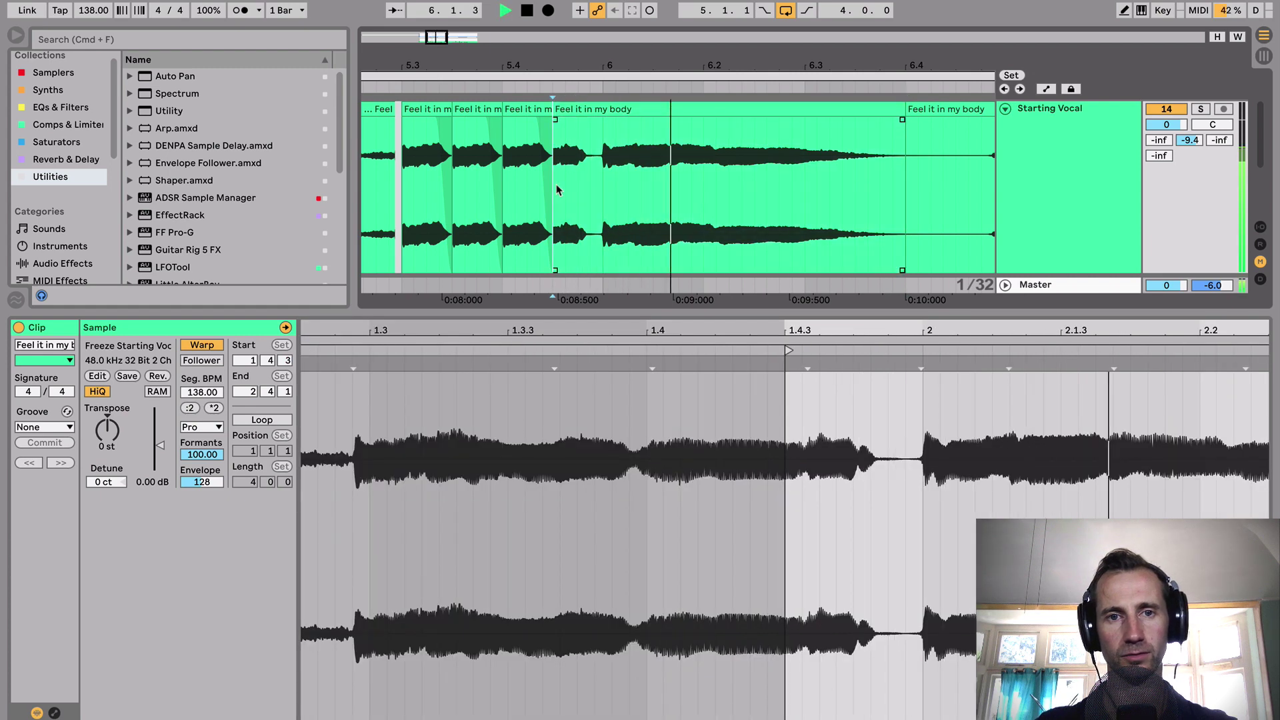
Step: Listen to the full phrase from the first chop at 5.3 and switch from the clip settings to the track's devices
left_click(402, 178)
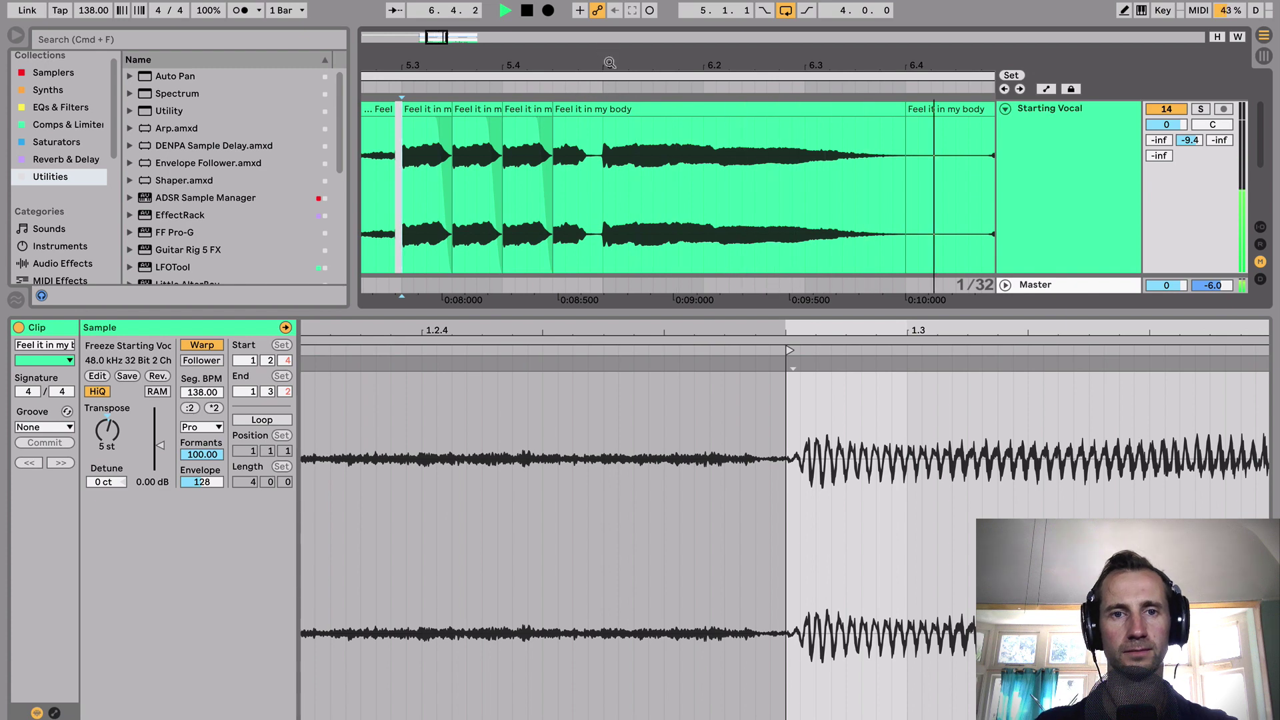
left_click_drag(609, 64, 608, 17)
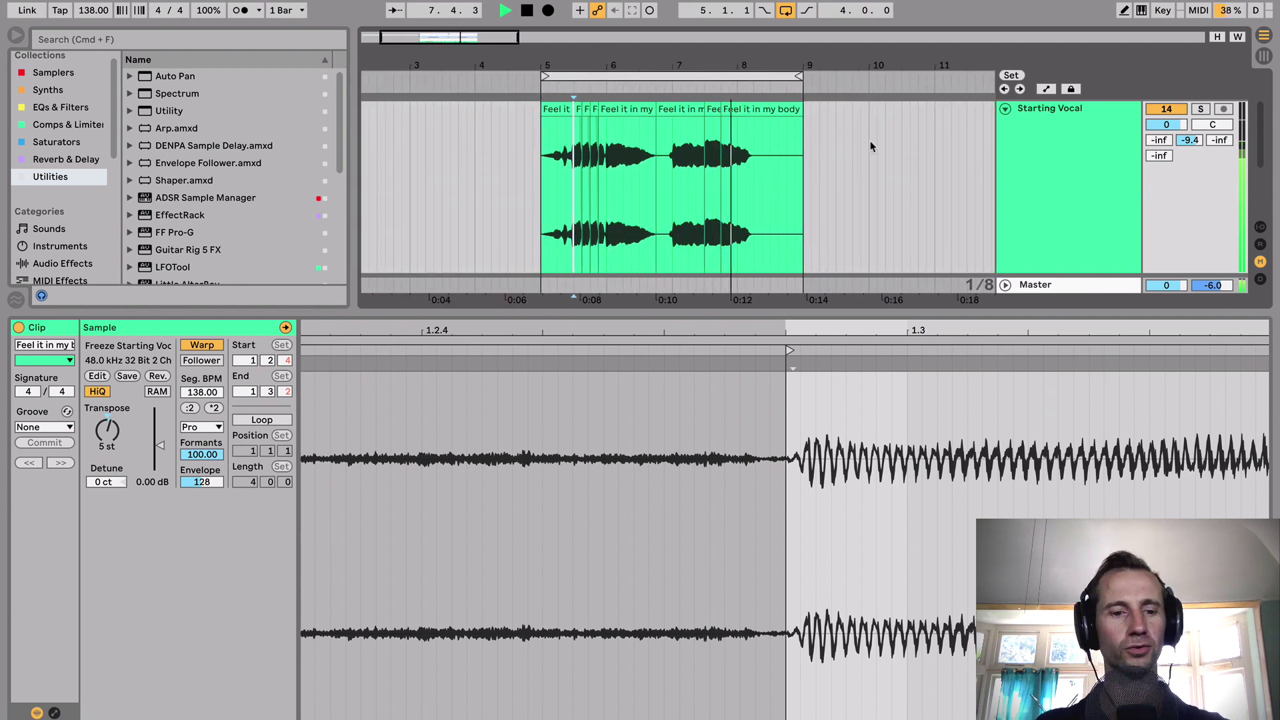
key("shift+Tab")
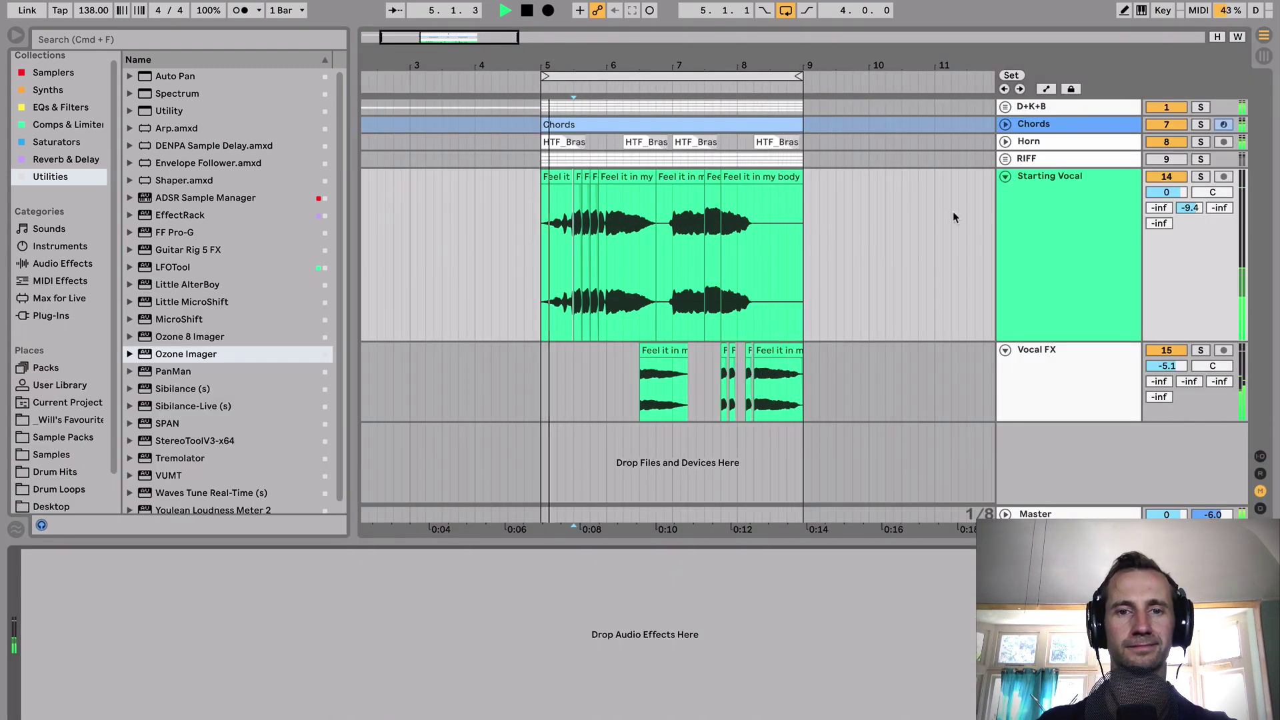